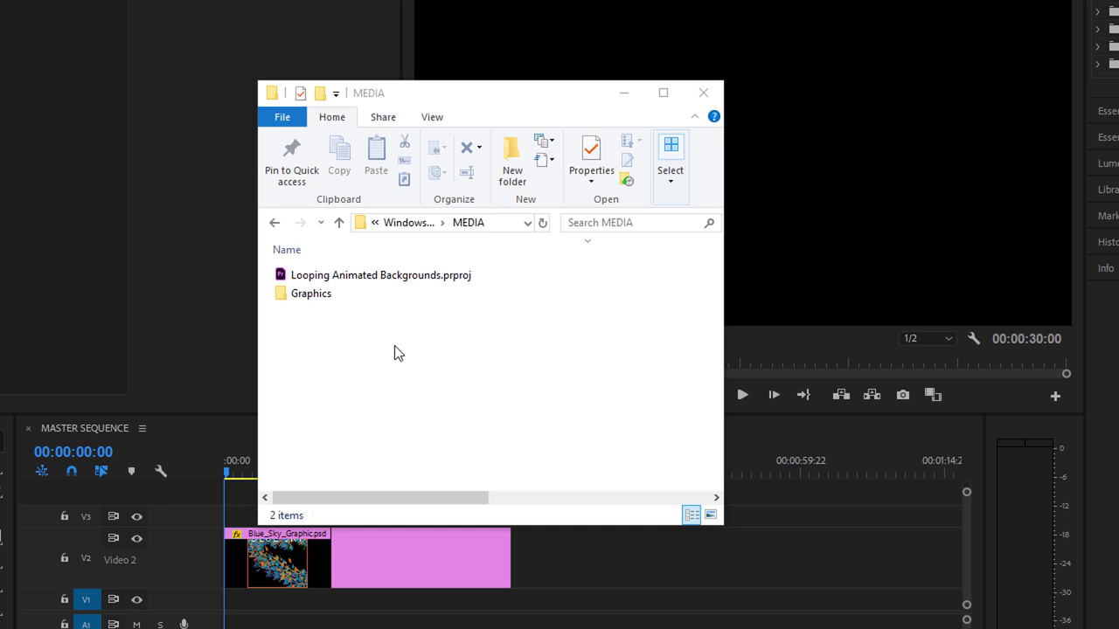
# - Open the Looping Animated Backgrounds project and reset the Effects workspace to its saved layout
pyautogui.click(279, 276)
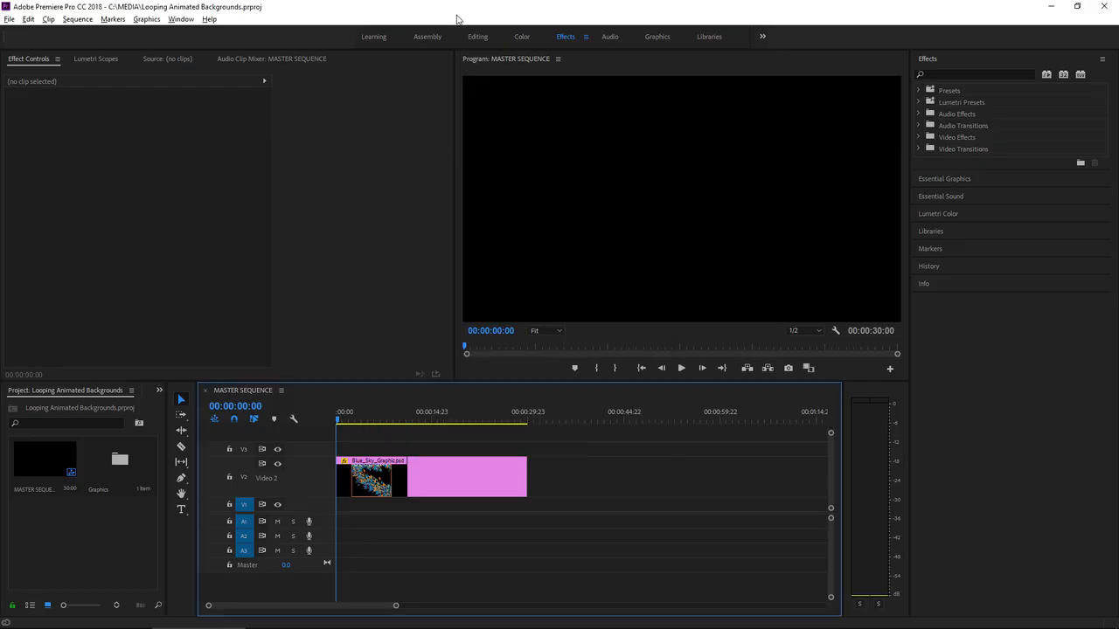
pyautogui.click(588, 37)
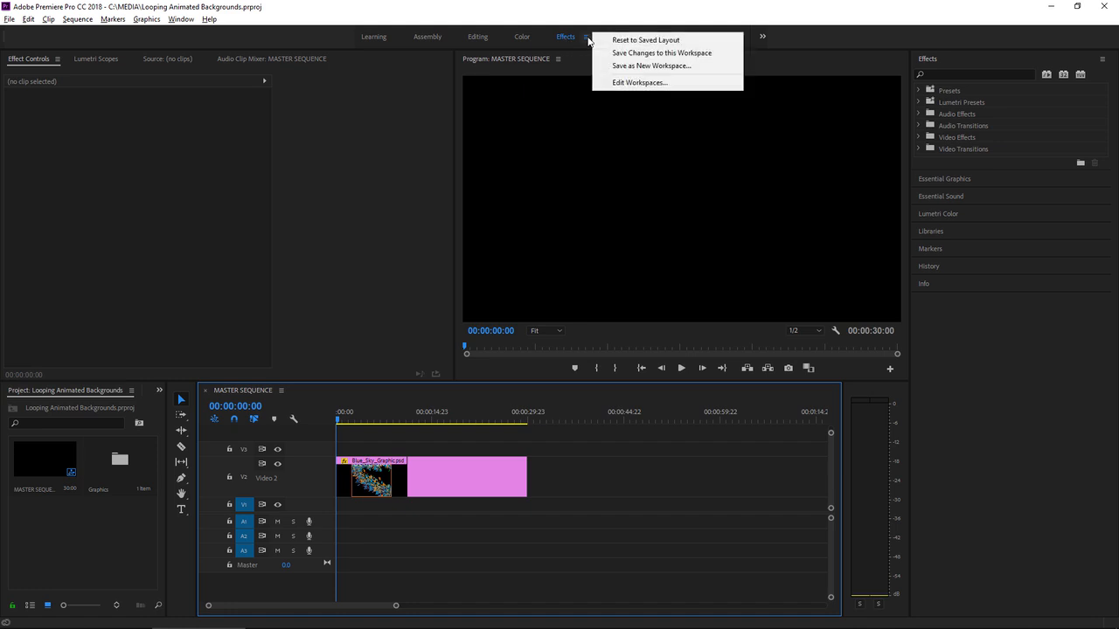
pyautogui.click(645, 40)
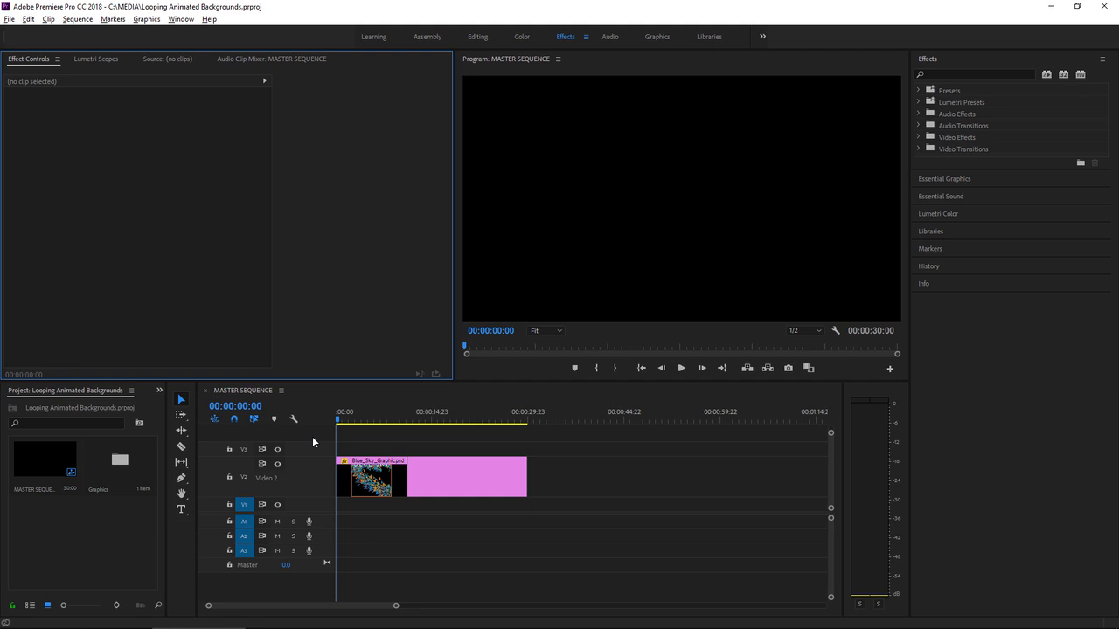
# - Play the Blue Sky graphic and check its transparent areas by briefly showing the transparency grid behind it
pyautogui.click(681, 369)
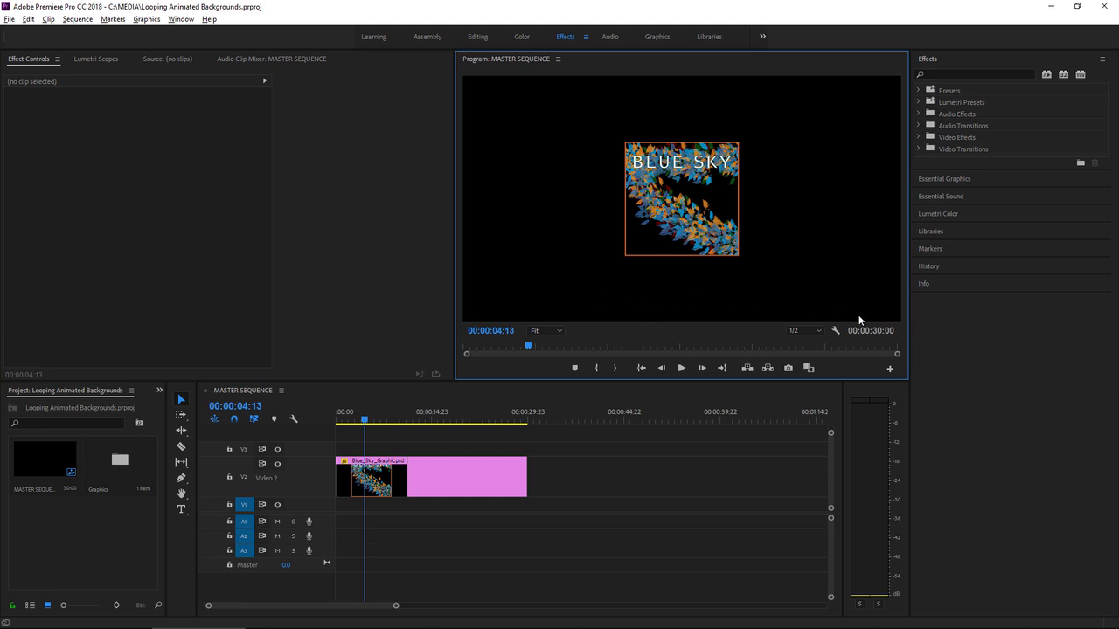
pyautogui.click(836, 333)
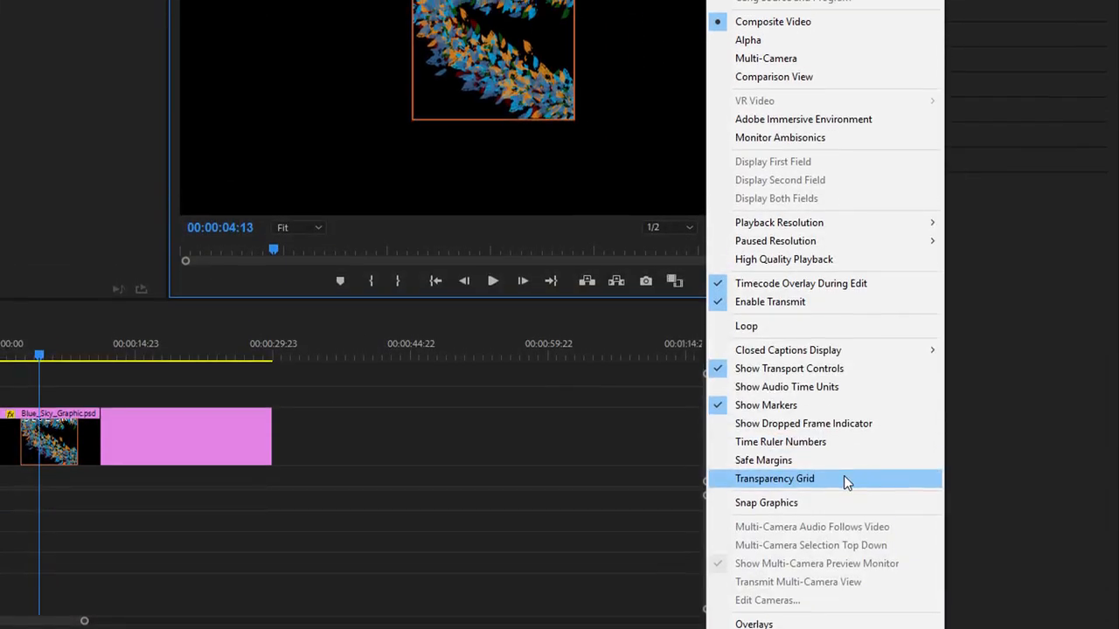
pyautogui.click(844, 456)
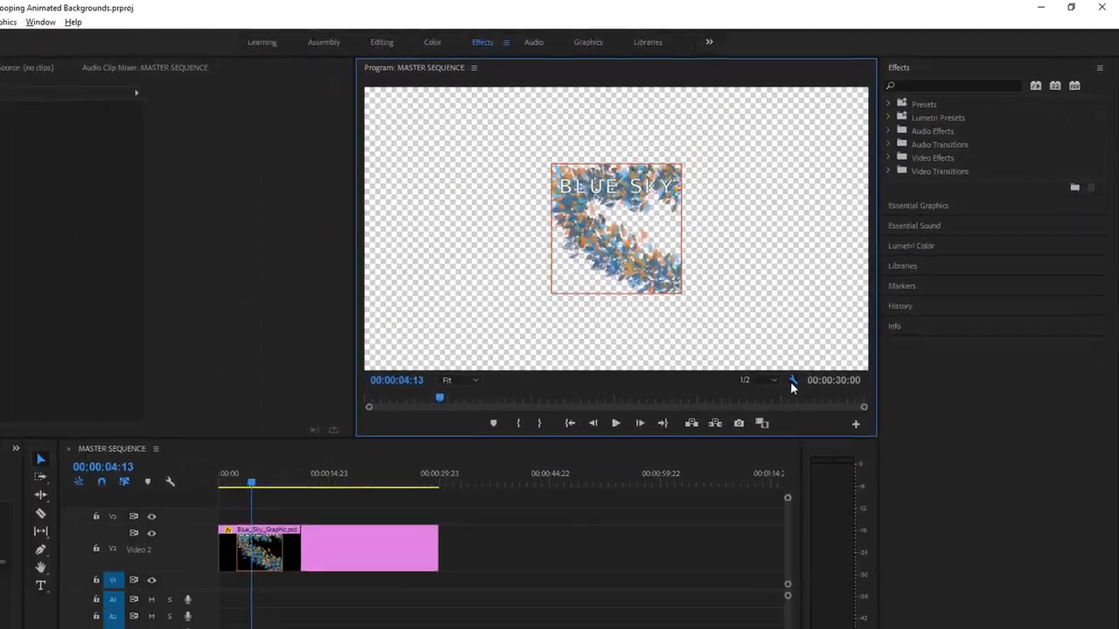
pyautogui.click(713, 473)
pyautogui.click(872, 519)
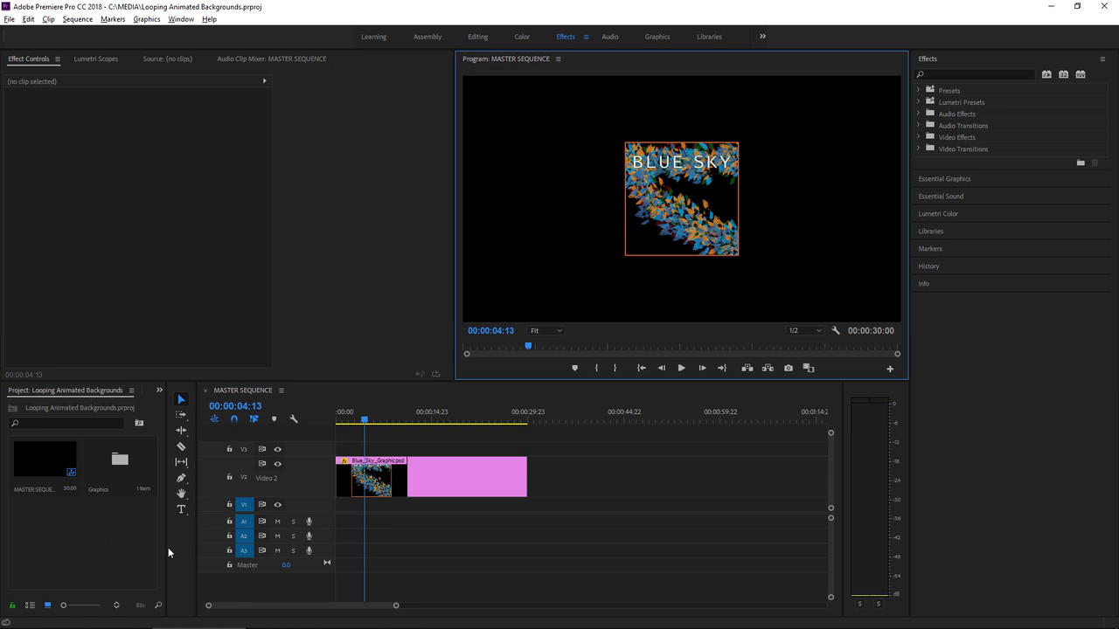
# - Create a black 1920 × 1080 color matte at 23.976 fps named Background in the project
pyautogui.moveTo(166, 545); pyautogui.dragTo(258, 557)
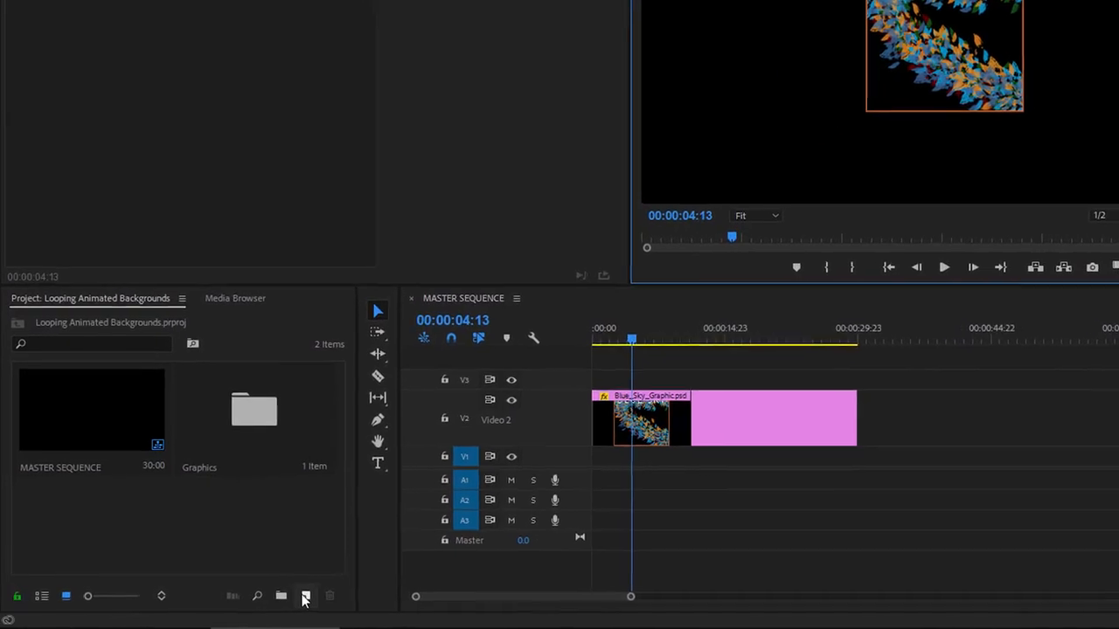
pyautogui.click(305, 598)
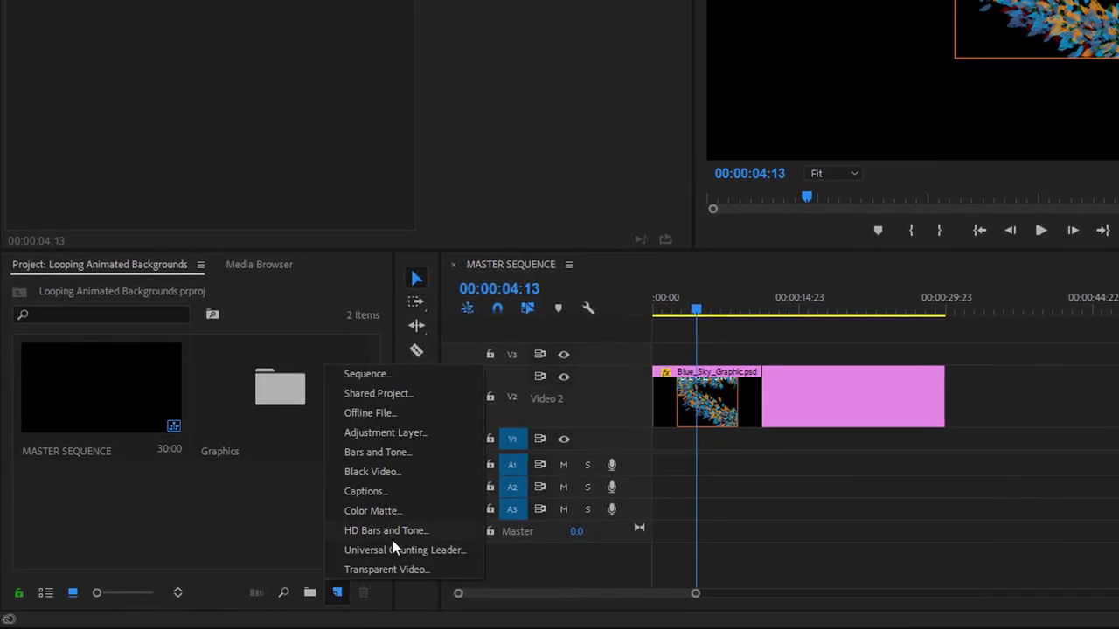
pyautogui.click(415, 515)
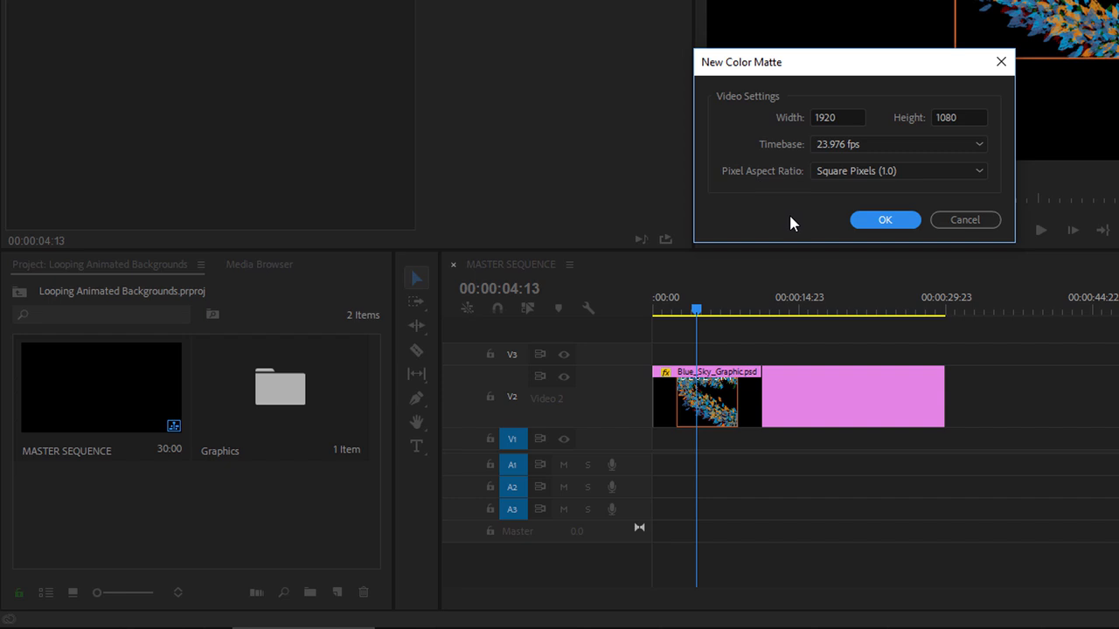
pyautogui.click(889, 221)
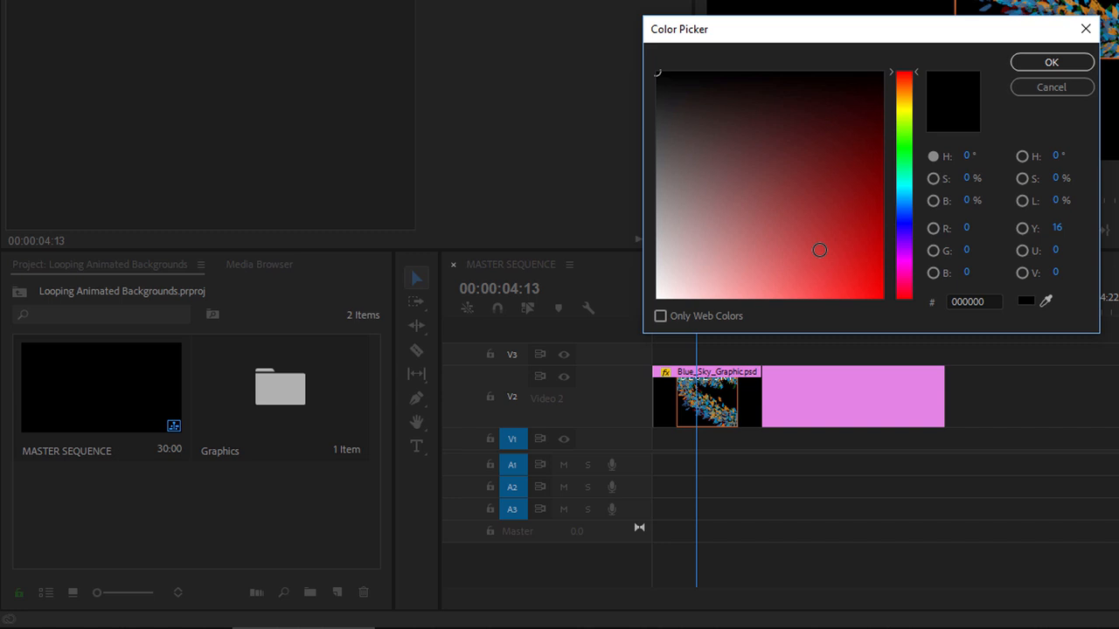
pyautogui.click(1050, 66)
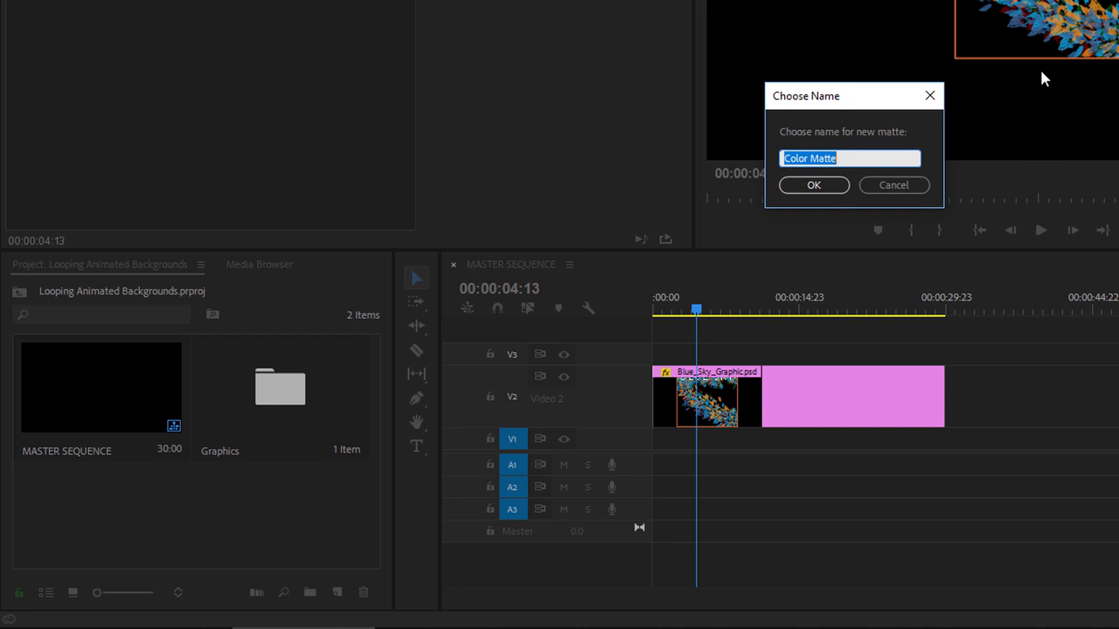
pyautogui.write('Background')
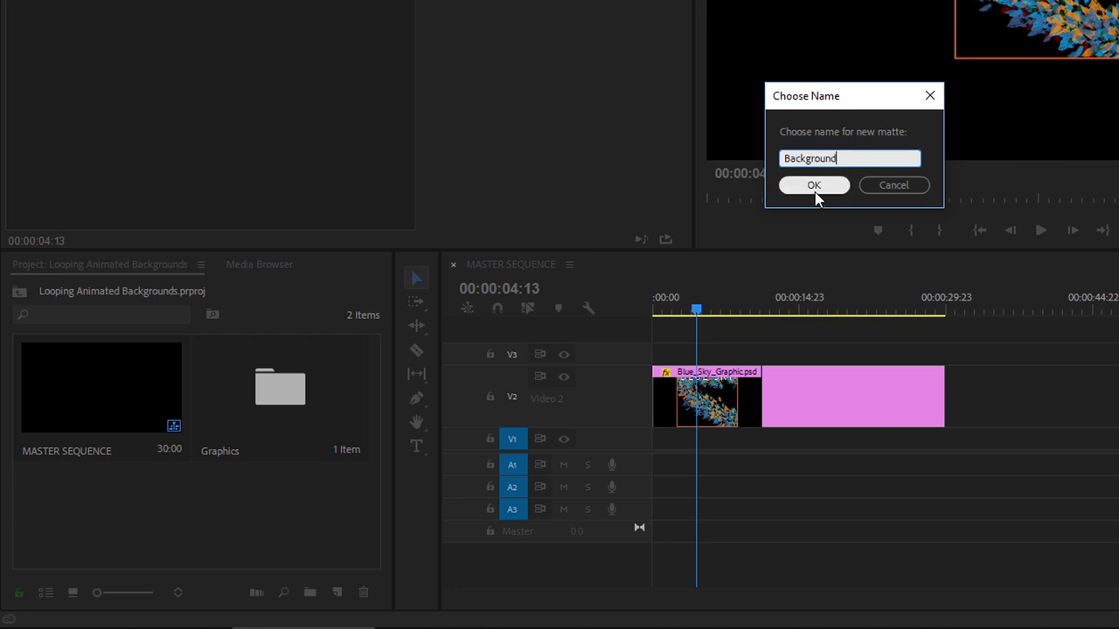
pyautogui.click(813, 186)
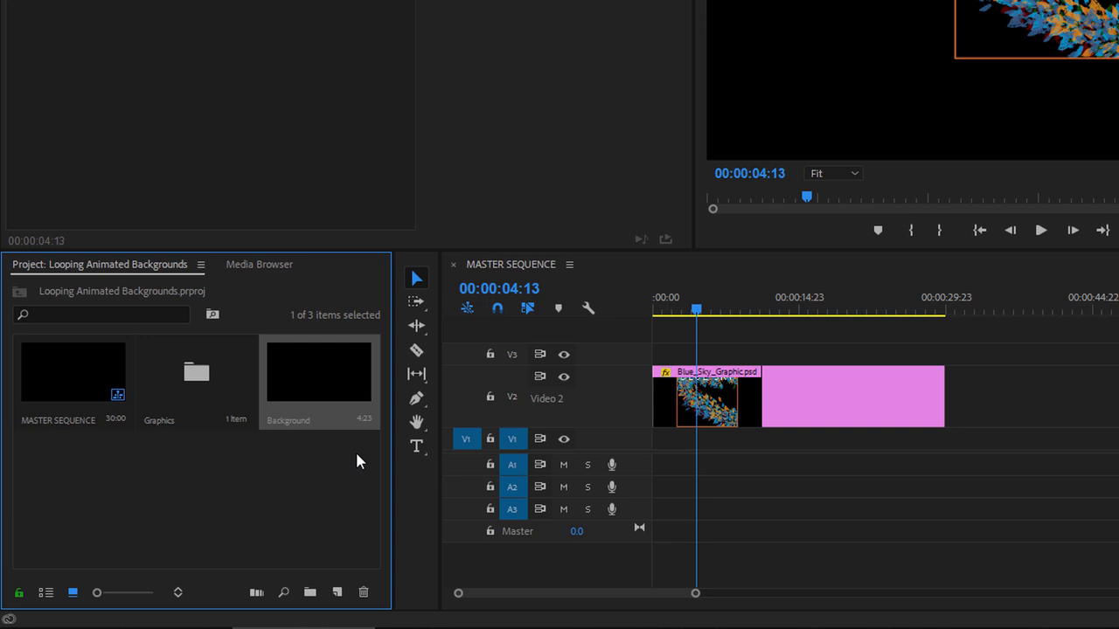
# - Place the Background matte on video track V1 at the start of the sequence, beneath the Blue Sky graphic
pyautogui.moveTo(320, 381); pyautogui.dragTo(669, 437)
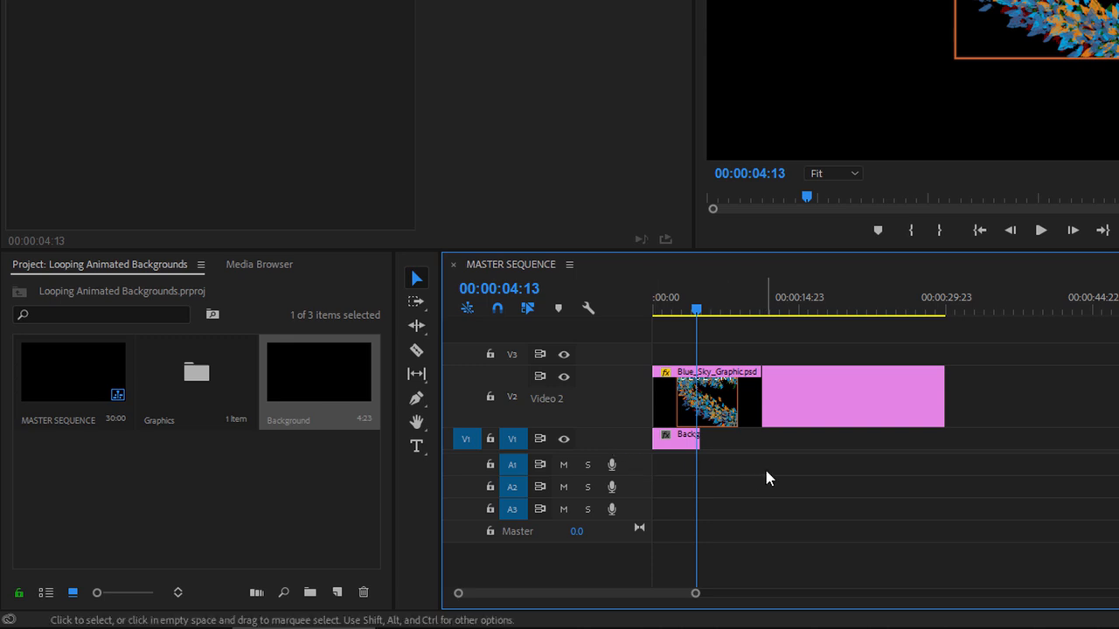
pyautogui.moveTo(695, 311); pyautogui.dragTo(730, 316)
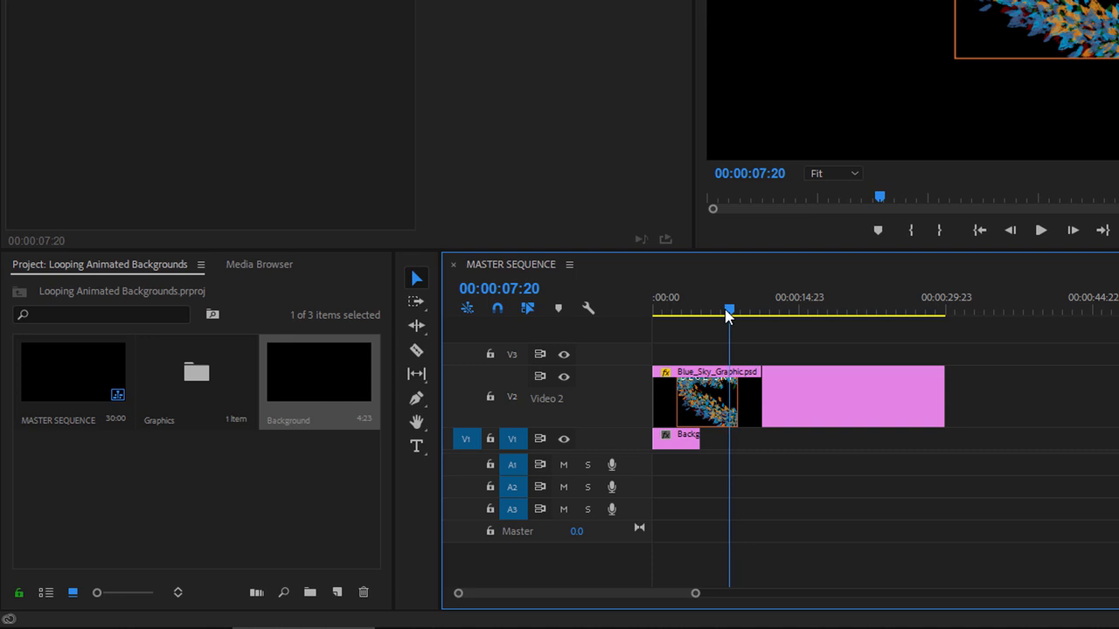
pyautogui.click(677, 313)
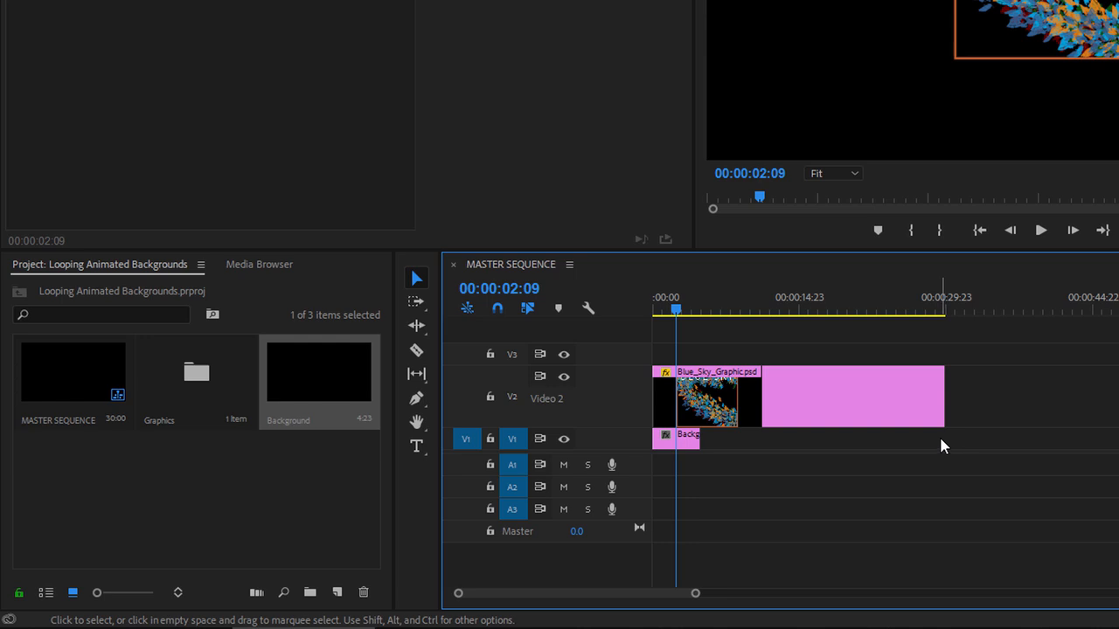
# - Set the duration of the Background clip on V1 to 10 seconds
pyautogui.rightClick(686, 442)
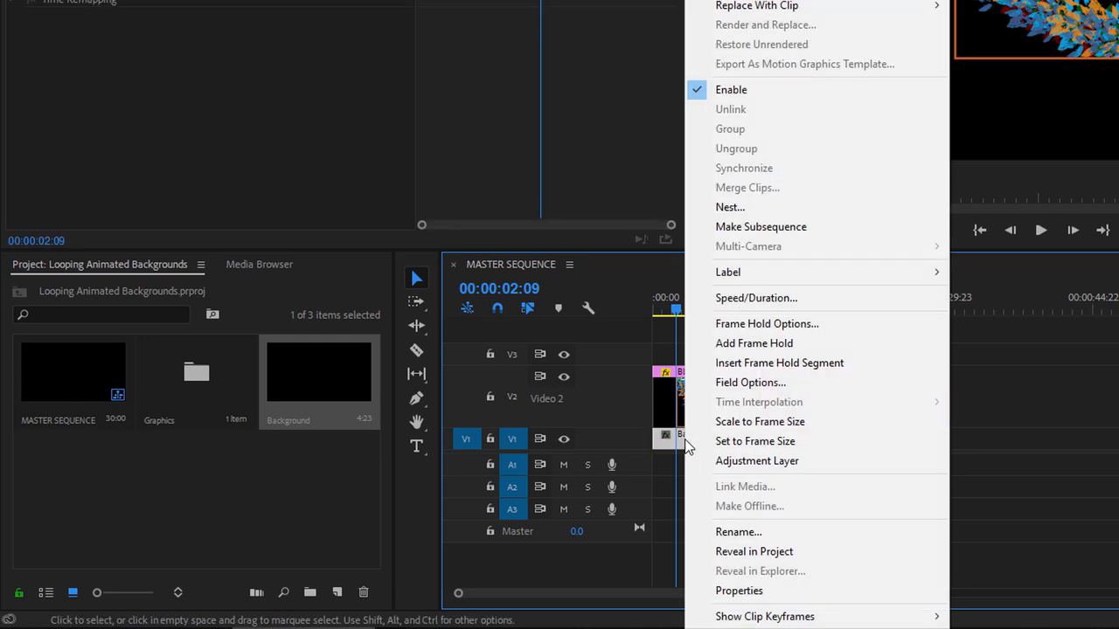
pyautogui.click(844, 299)
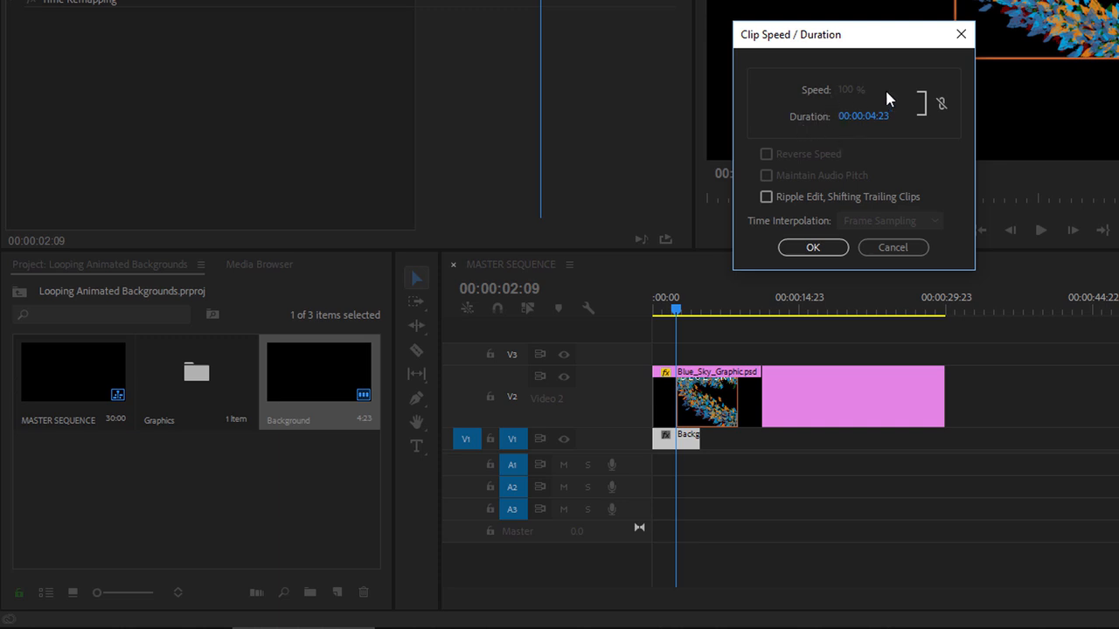
pyautogui.click(868, 122)
pyautogui.click(930, 161)
pyautogui.click(815, 249)
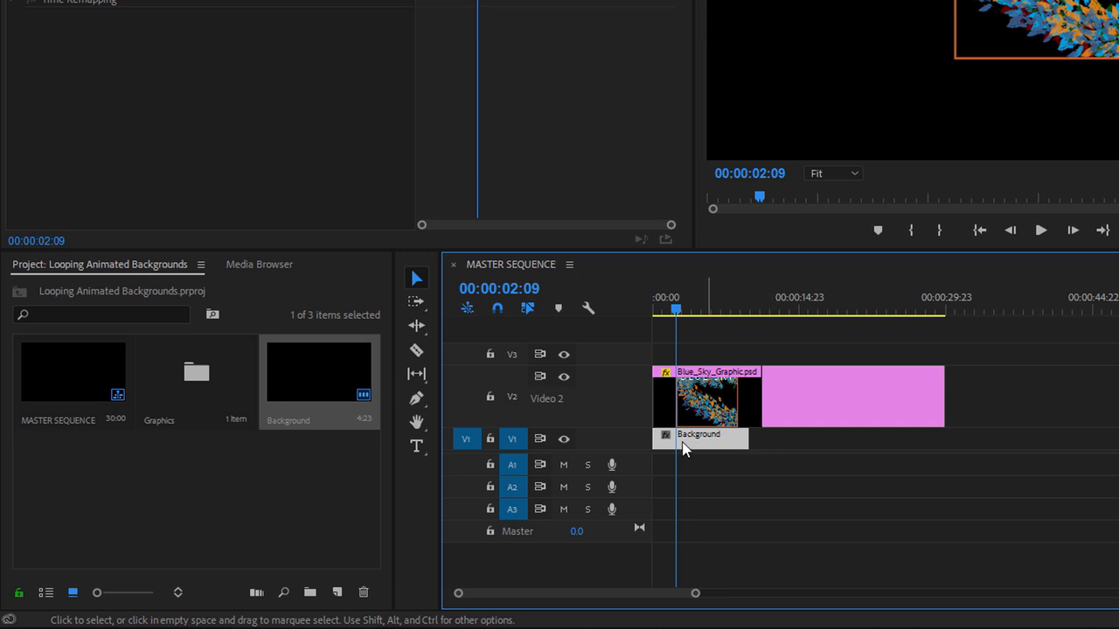
# - Hide video track V2, make track V1 taller and return the playhead to the sequence start
pyautogui.click(563, 379)
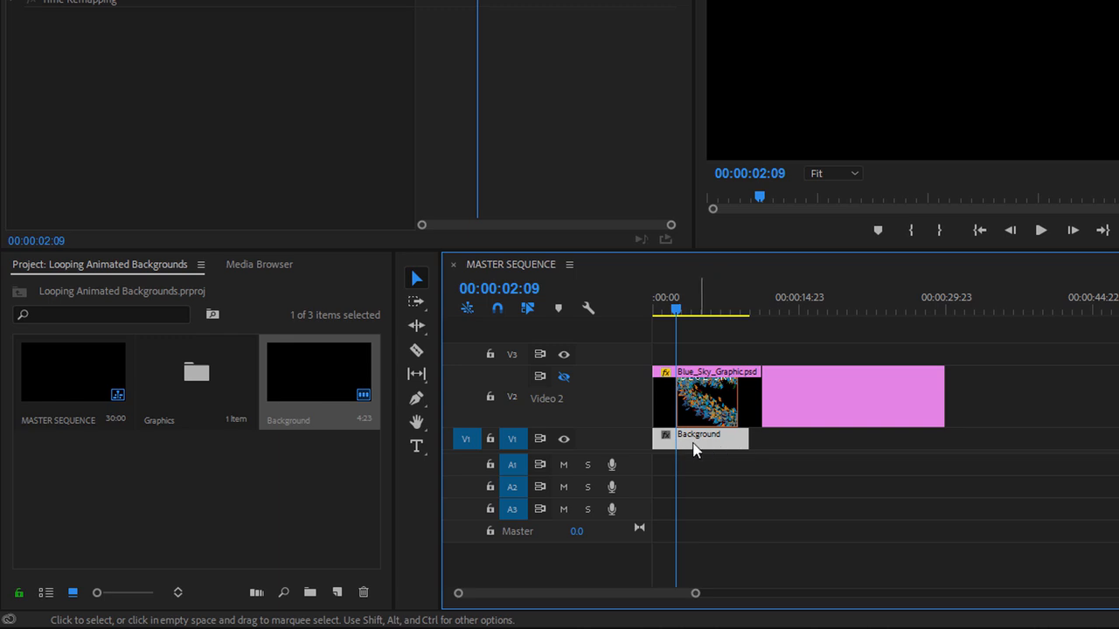
pyautogui.moveTo(630, 430); pyautogui.dragTo(631, 399)
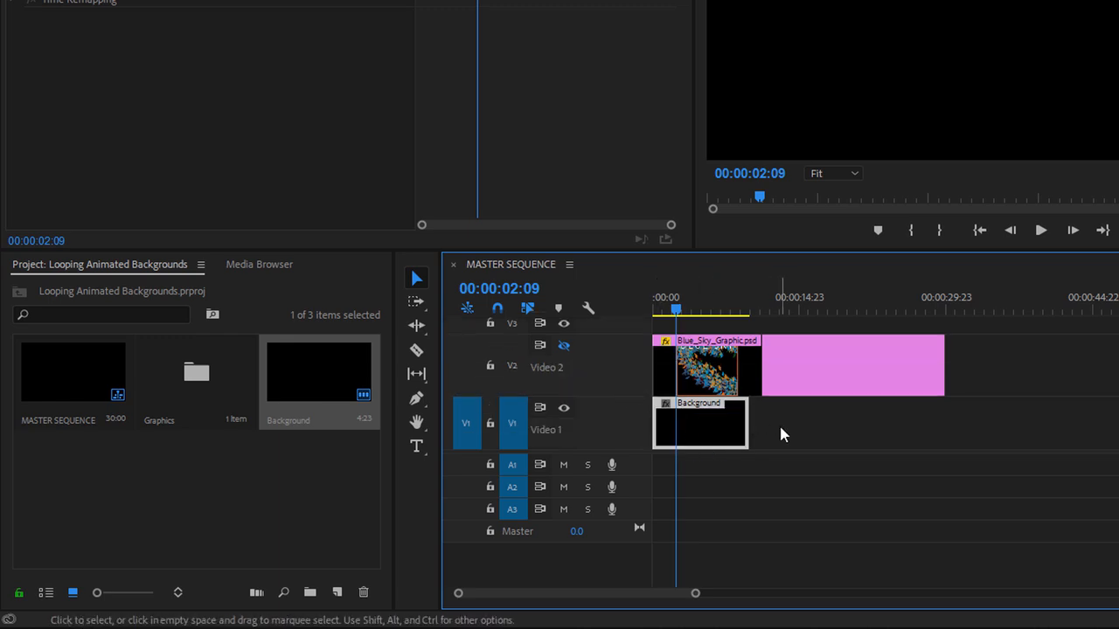
pyautogui.moveTo(679, 309); pyautogui.dragTo(616, 308)
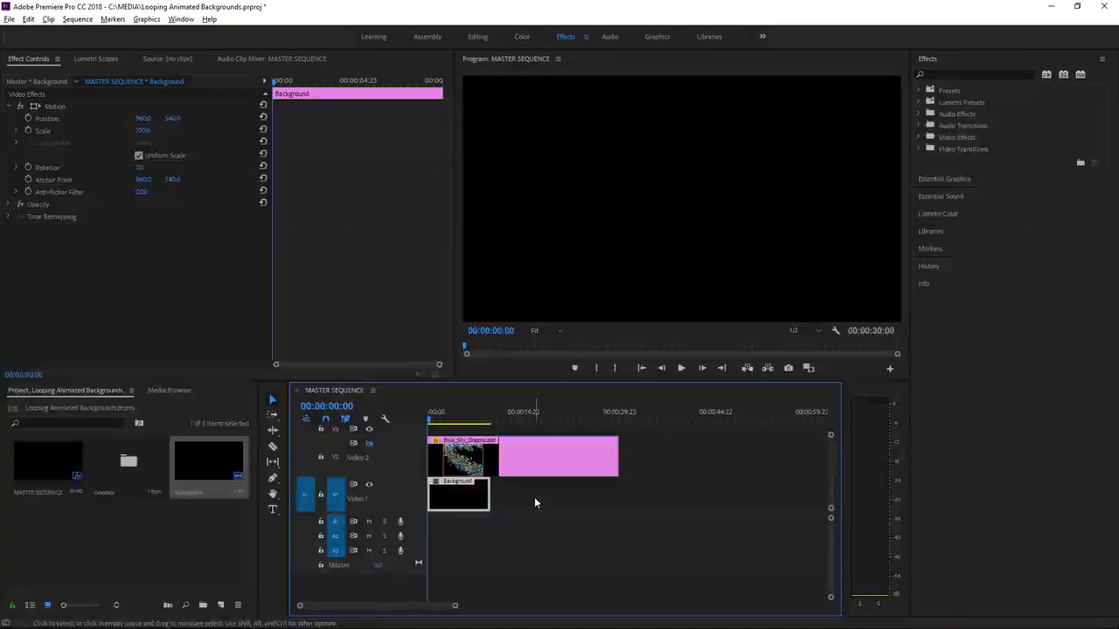
# - Find the Cell Pattern effect by searching for "cell" and apply it to the Background clip
pyautogui.click(952, 75)
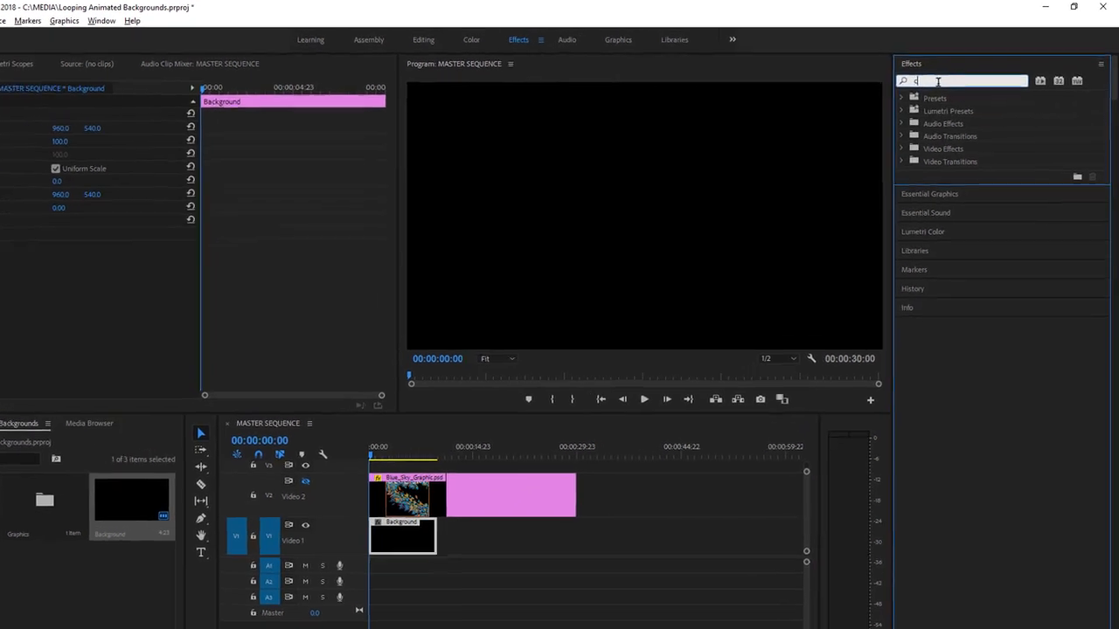
pyautogui.write('cell')
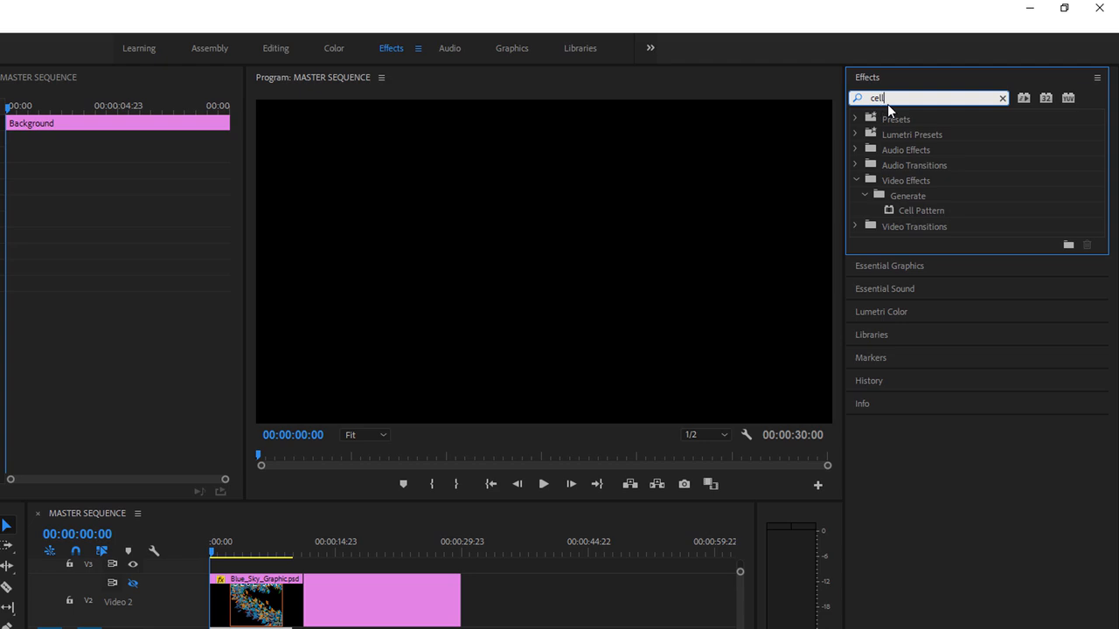
pyautogui.moveTo(889, 211); pyautogui.dragTo(370, 594)
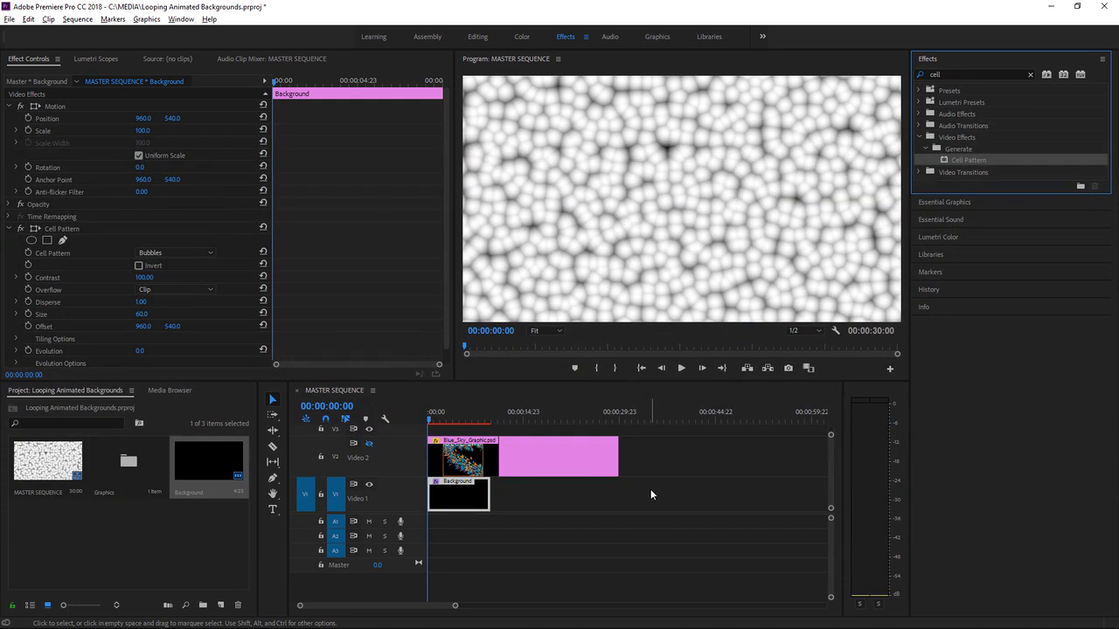
# - Play the Background clip to check the cell pattern for motion, and return the playhead to the start
pyautogui.click(682, 369)
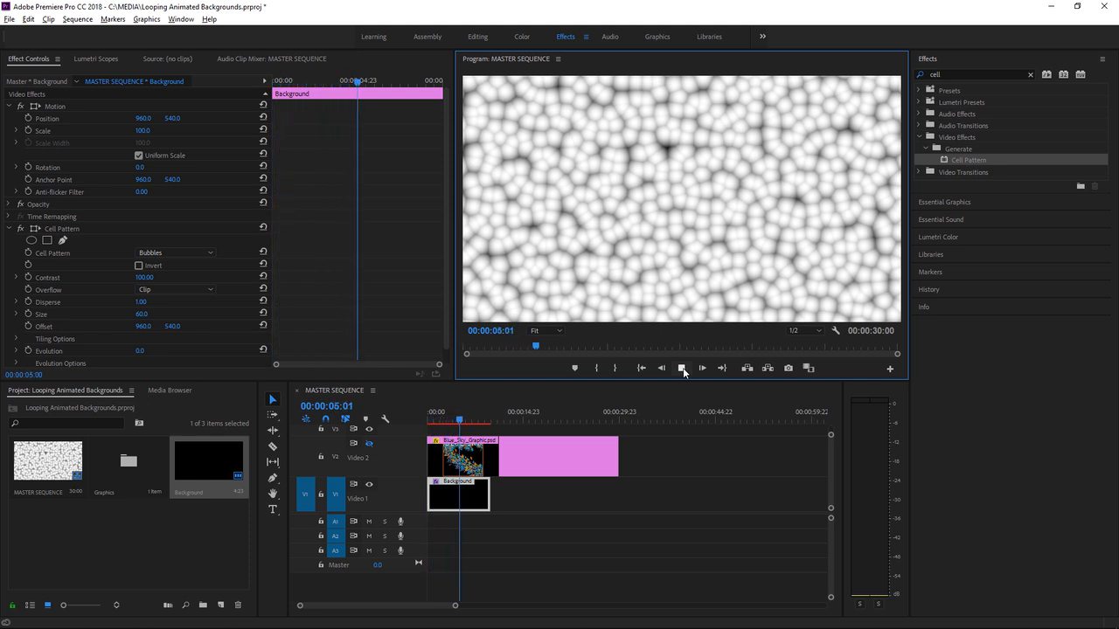
pyautogui.click(682, 368)
pyautogui.click(456, 422)
pyautogui.moveTo(457, 423); pyautogui.dragTo(409, 420)
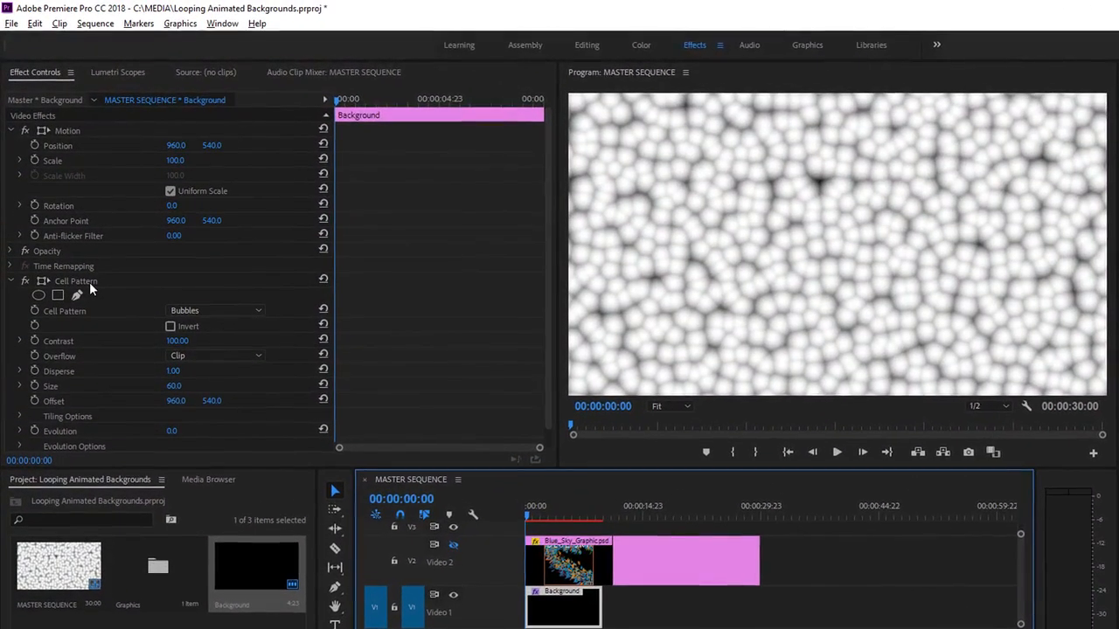
# - Try Cell Pattern contrast values of 0 and 359 on the Background clip, and reset the contrast
pyautogui.click(89, 282)
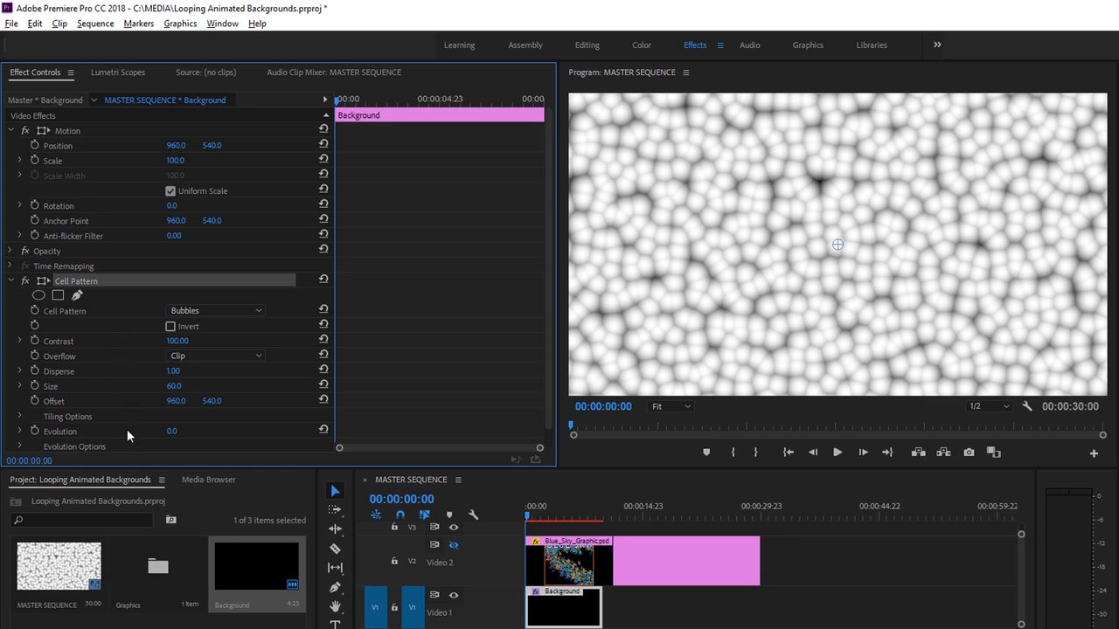
pyautogui.moveTo(179, 341); pyautogui.dragTo(121, 342)
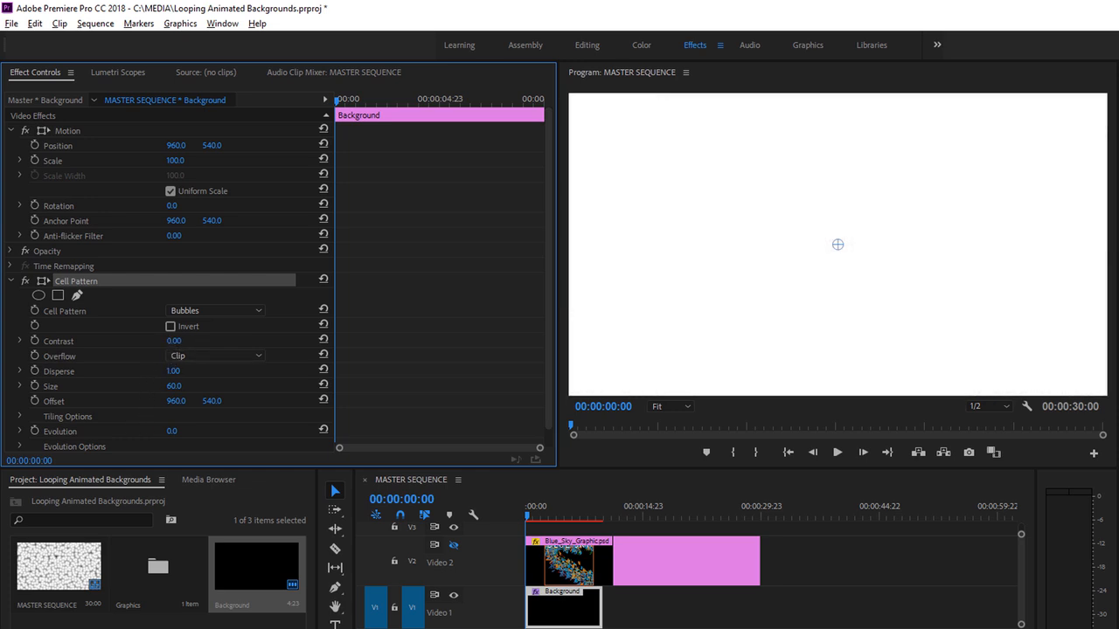
pyautogui.moveTo(121, 342); pyautogui.dragTo(179, 361)
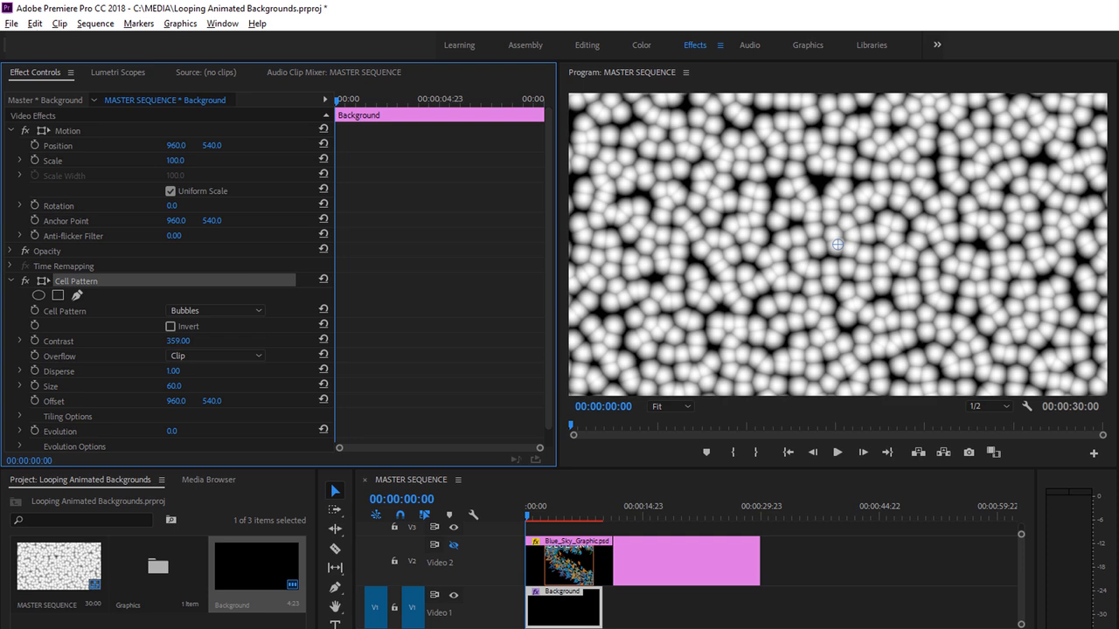
pyautogui.click(323, 340)
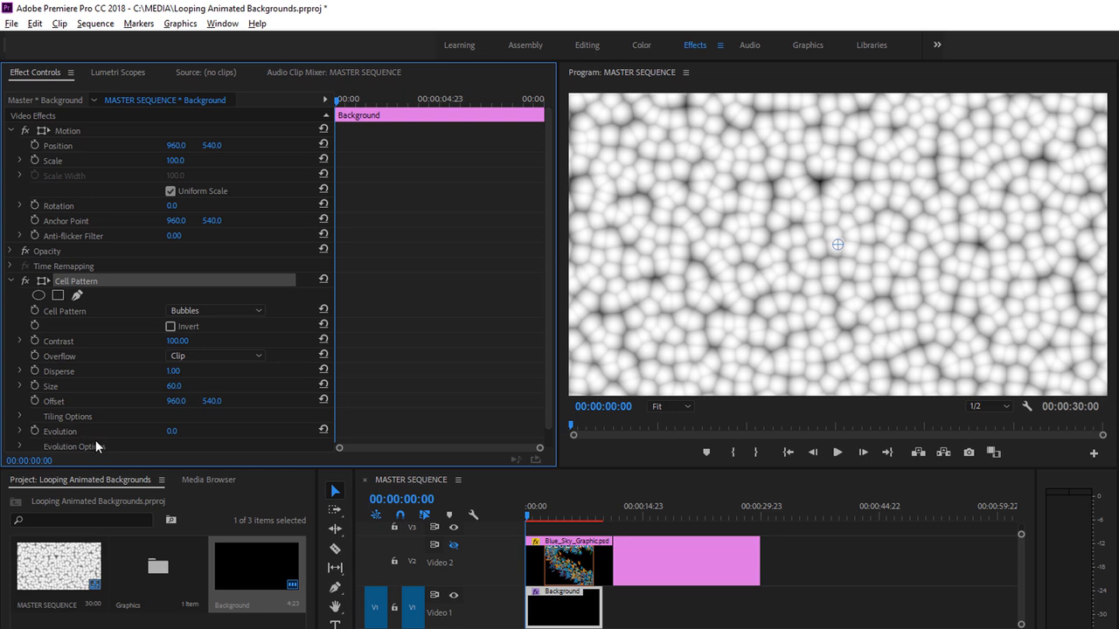
# - Animate the Background clip's Cell Pattern Evolution with a keyframe at the sequence start and one of 6x0.0° at 00:00:10:00
pyautogui.click(34, 431)
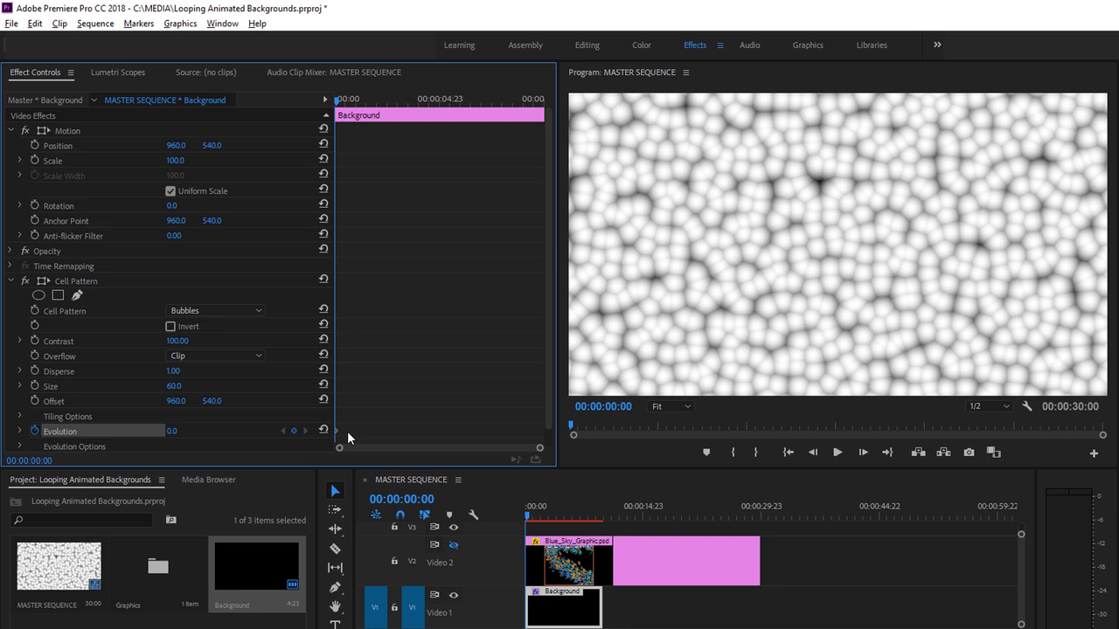
pyautogui.click(414, 482)
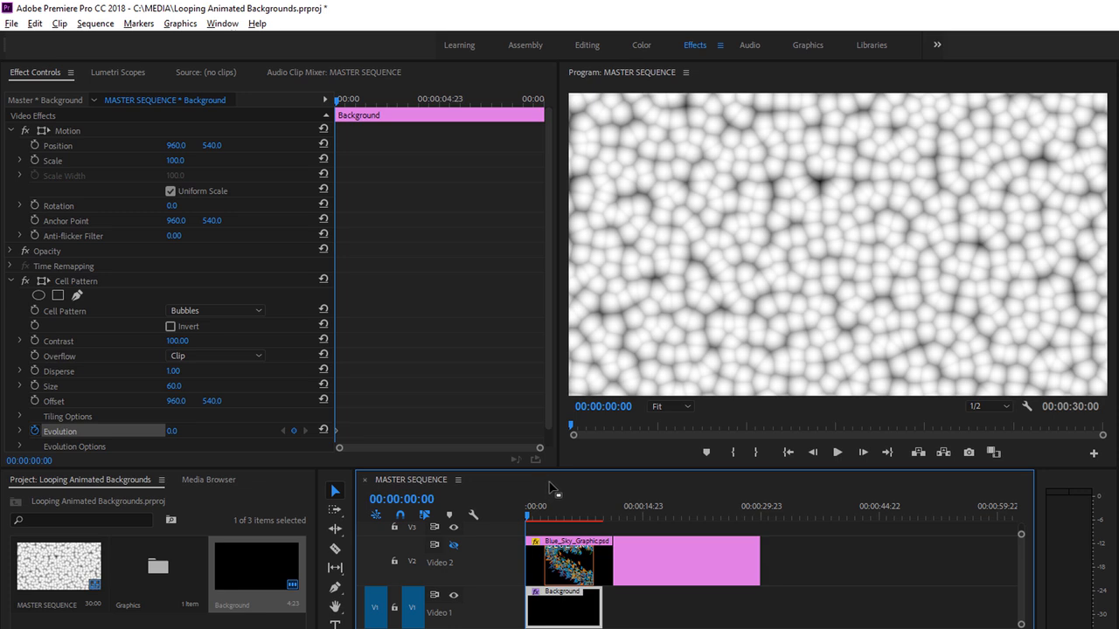
pyautogui.press('Down')
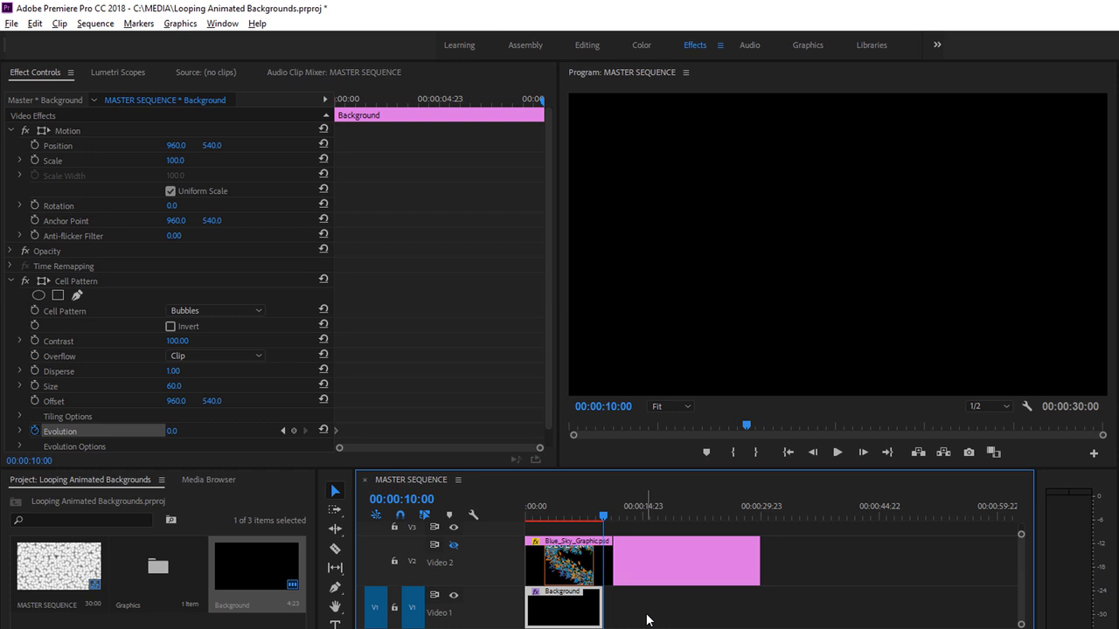
pyautogui.moveTo(548, 396); pyautogui.dragTo(547, 420)
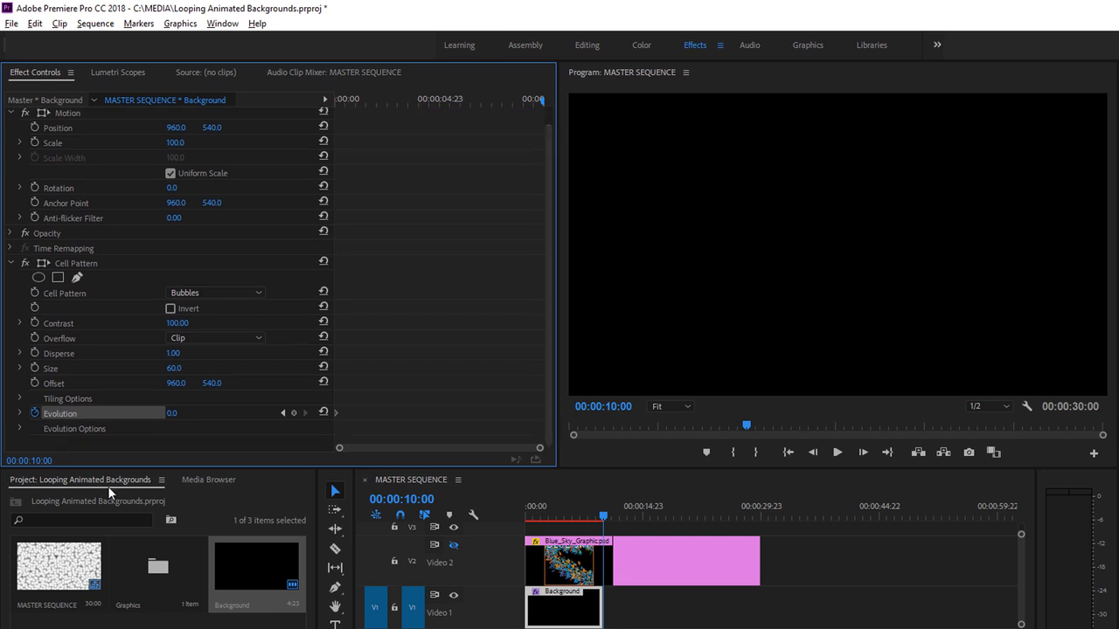
pyautogui.click(19, 429)
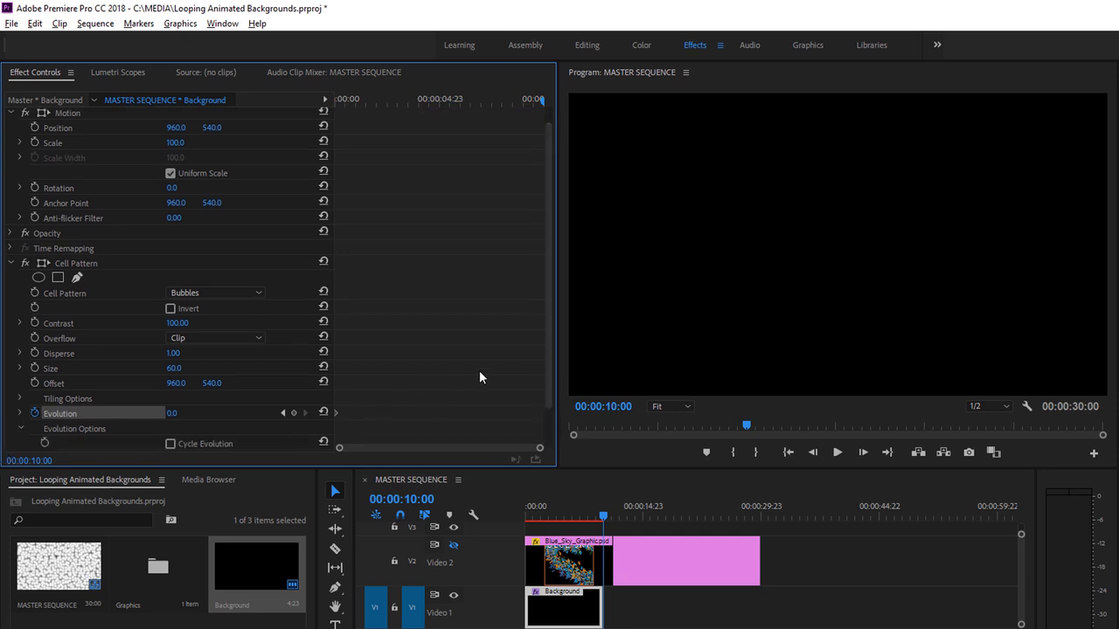
pyautogui.moveTo(549, 358); pyautogui.dragTo(547, 424)
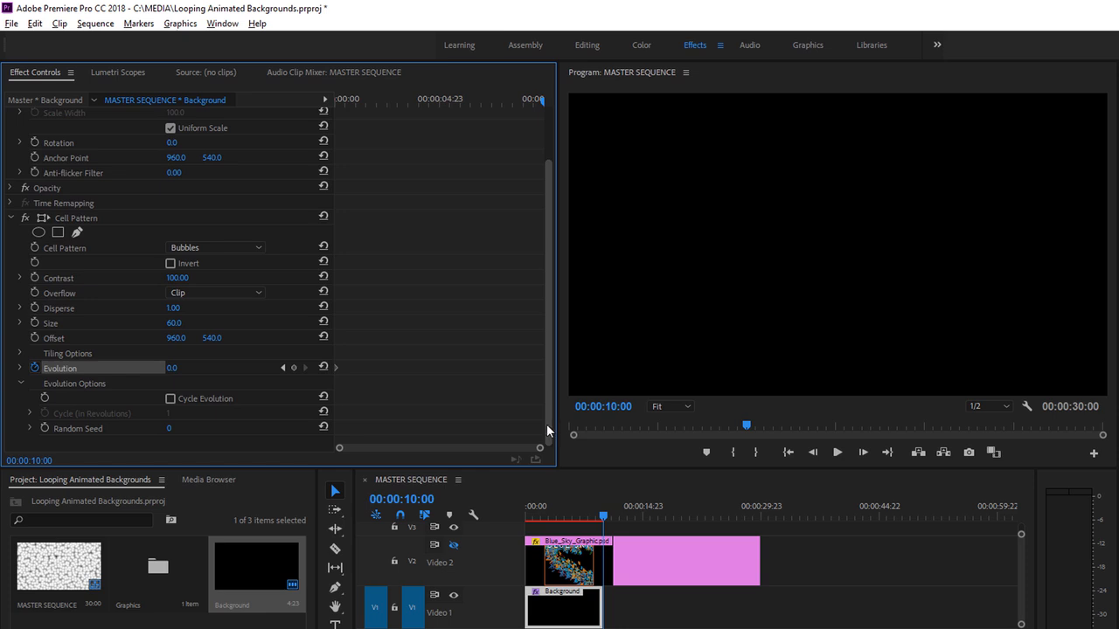
pyautogui.click(172, 368)
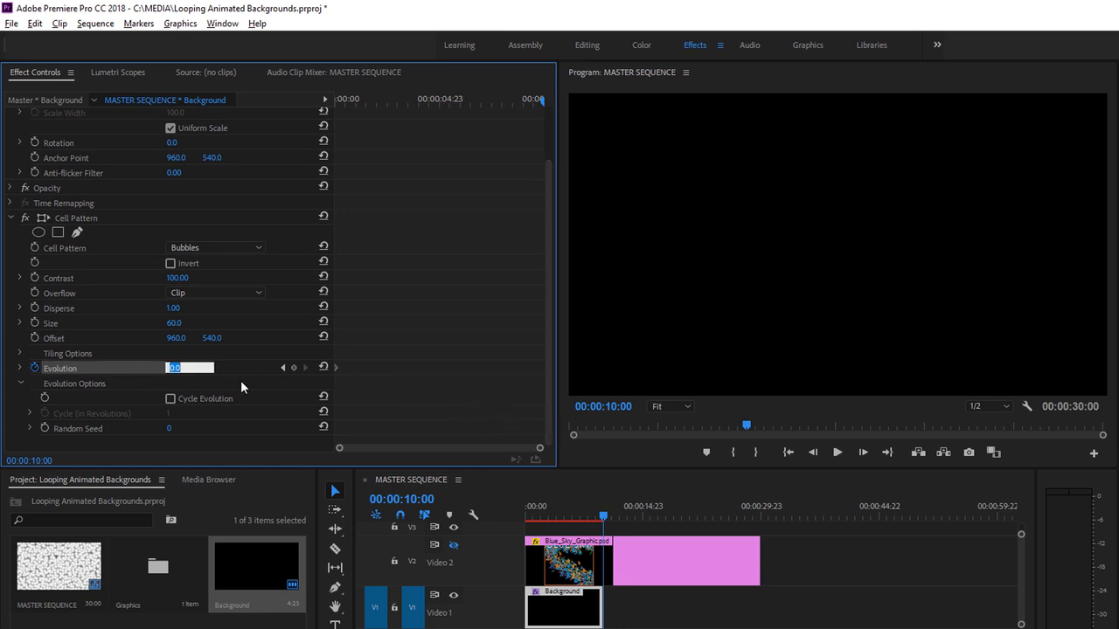
pyautogui.write('6x')
pyautogui.press('Return')
# - Enable Cycle Evolution with a cycle of 2 revolutions, and play the Background clip from the sequence start
pyautogui.click(170, 399)
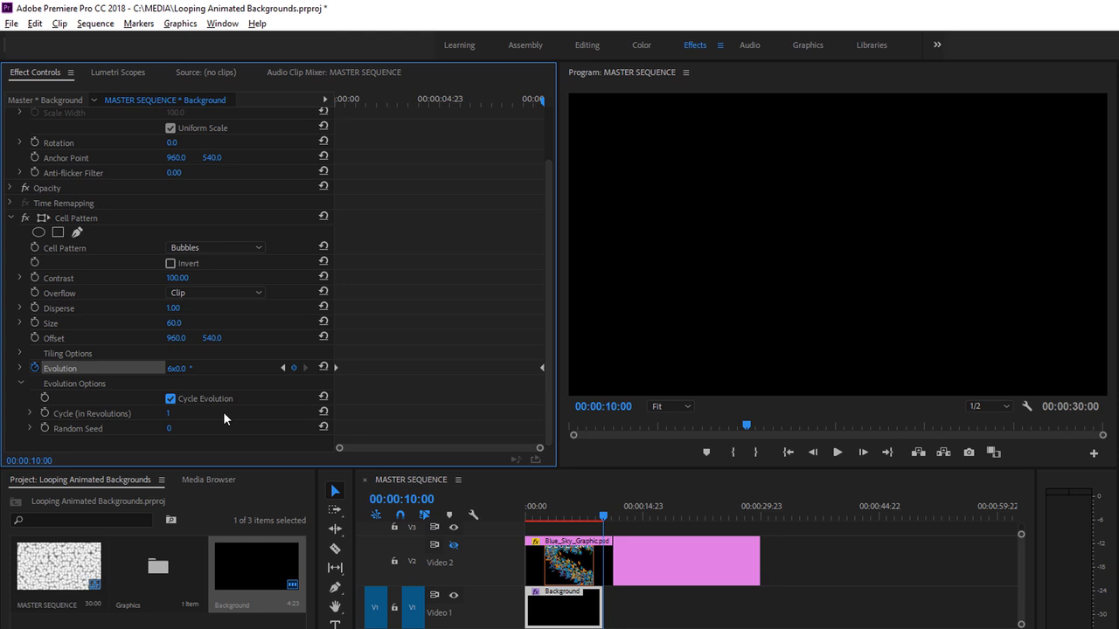
pyautogui.click(168, 414)
pyautogui.write('2')
pyautogui.press('Return')
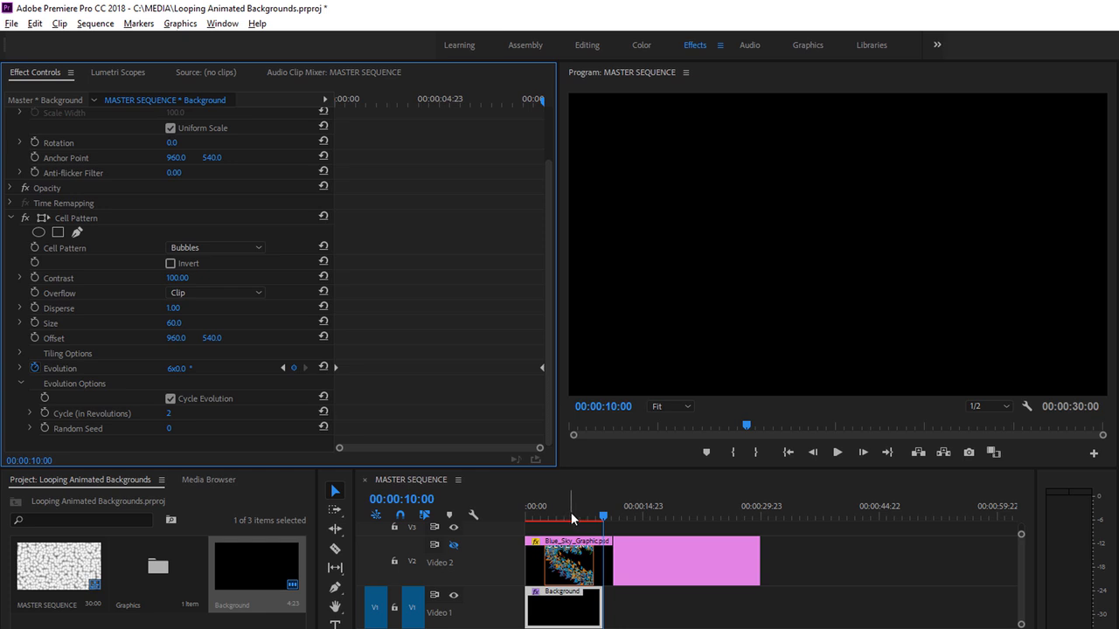
pyautogui.moveTo(569, 518); pyautogui.dragTo(523, 513)
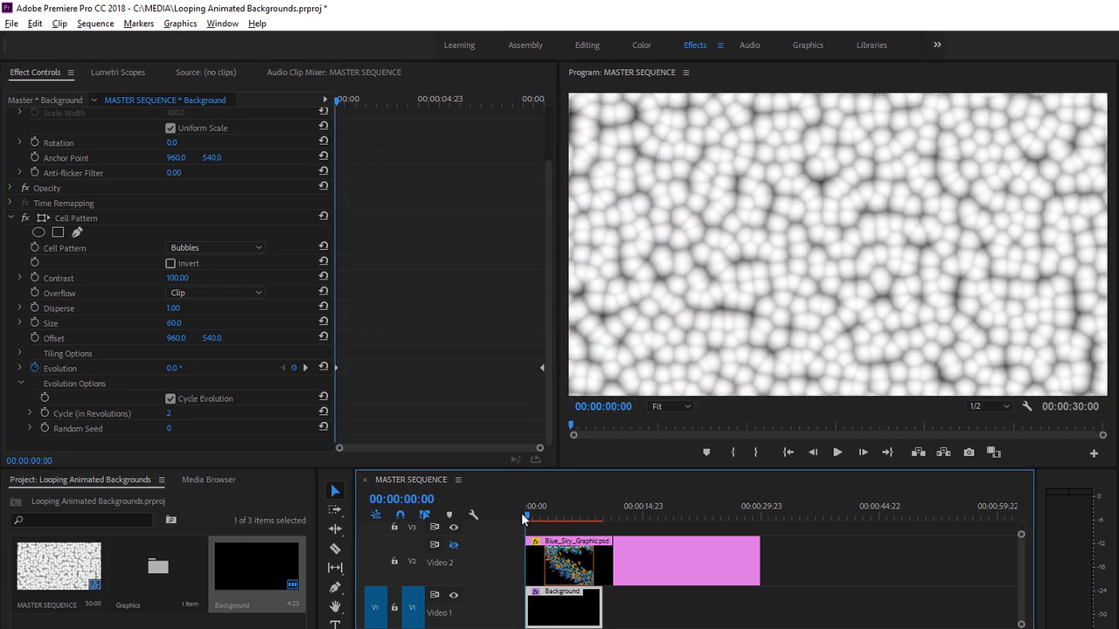
pyautogui.click(837, 452)
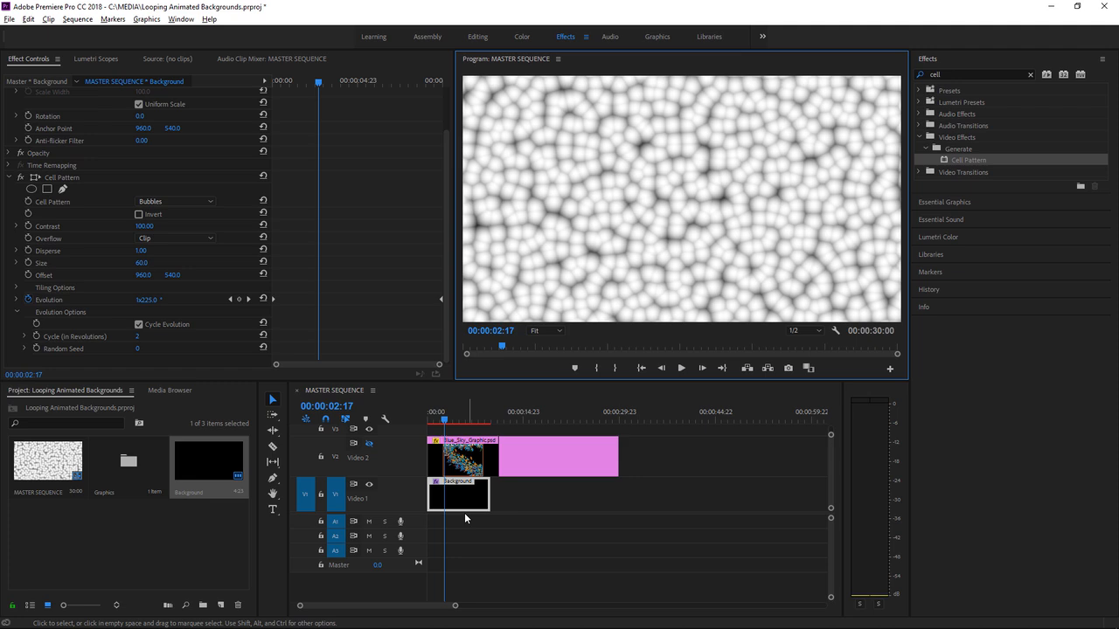
# - Place two copies of the Background clip end to end after the original on V1, and return the playhead to the start
pyautogui.moveTo(463, 510); pyautogui.dragTo(530, 505)
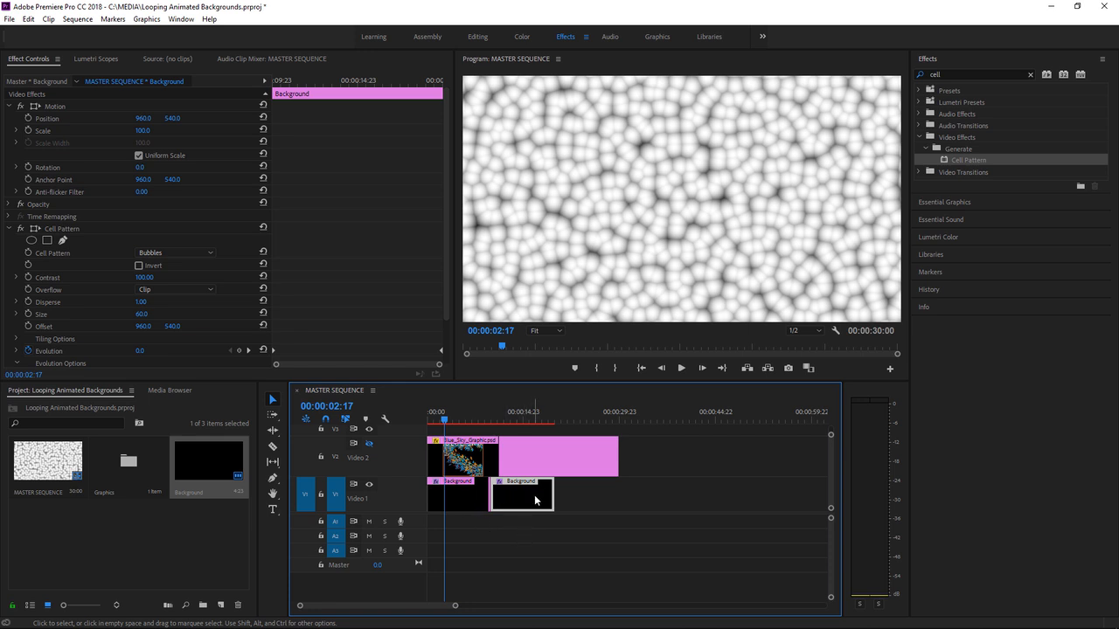
pyautogui.moveTo(523, 499); pyautogui.dragTo(587, 505)
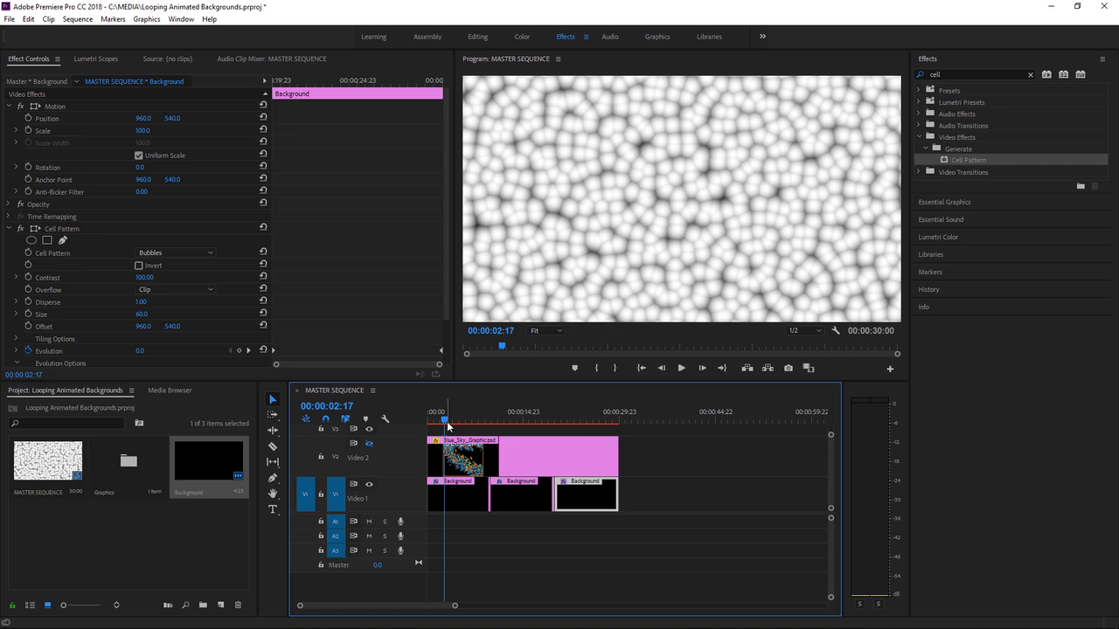
pyautogui.moveTo(444, 419); pyautogui.dragTo(420, 424)
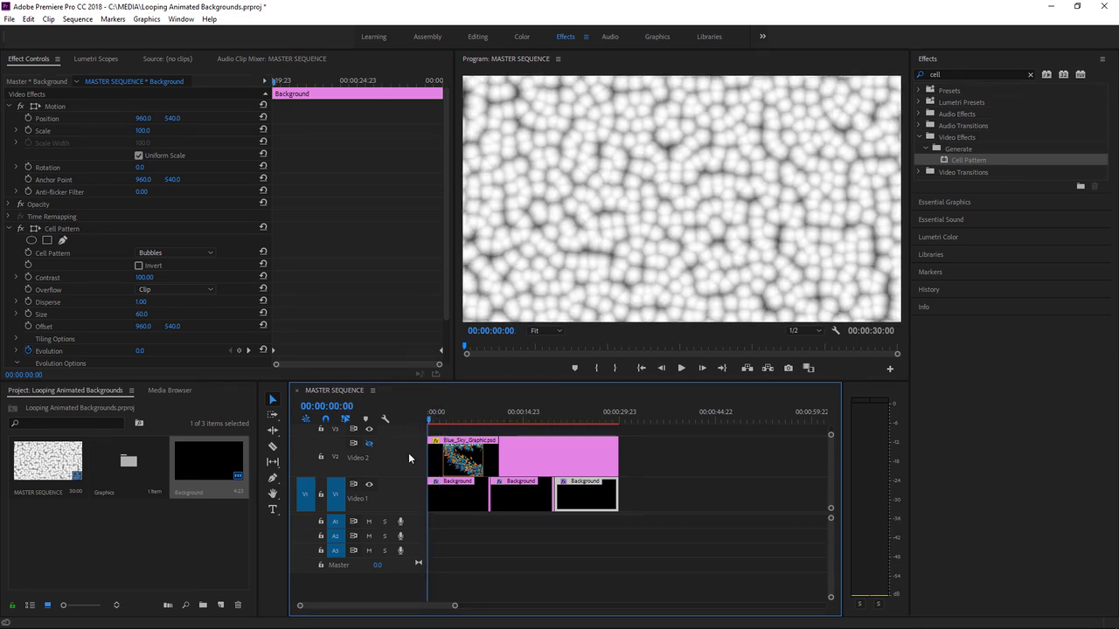
# - Switch to the Color workspace and set the first Background clip's Lumetri white balance temperature to -77.3
pyautogui.click(454, 498)
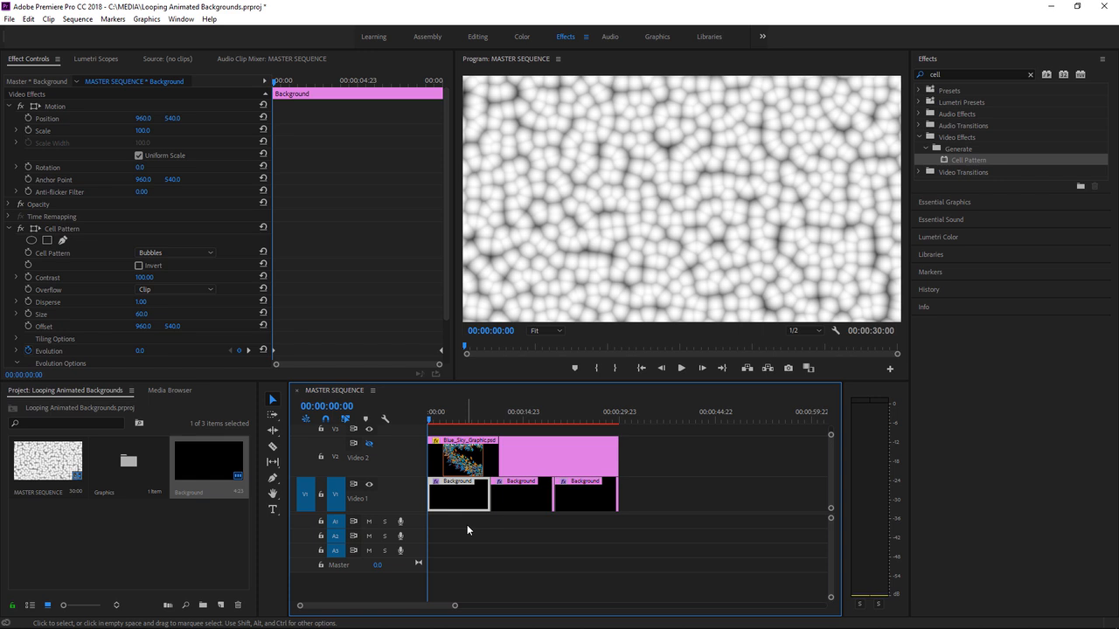
pyautogui.click(522, 37)
pyautogui.click(541, 38)
pyautogui.click(560, 41)
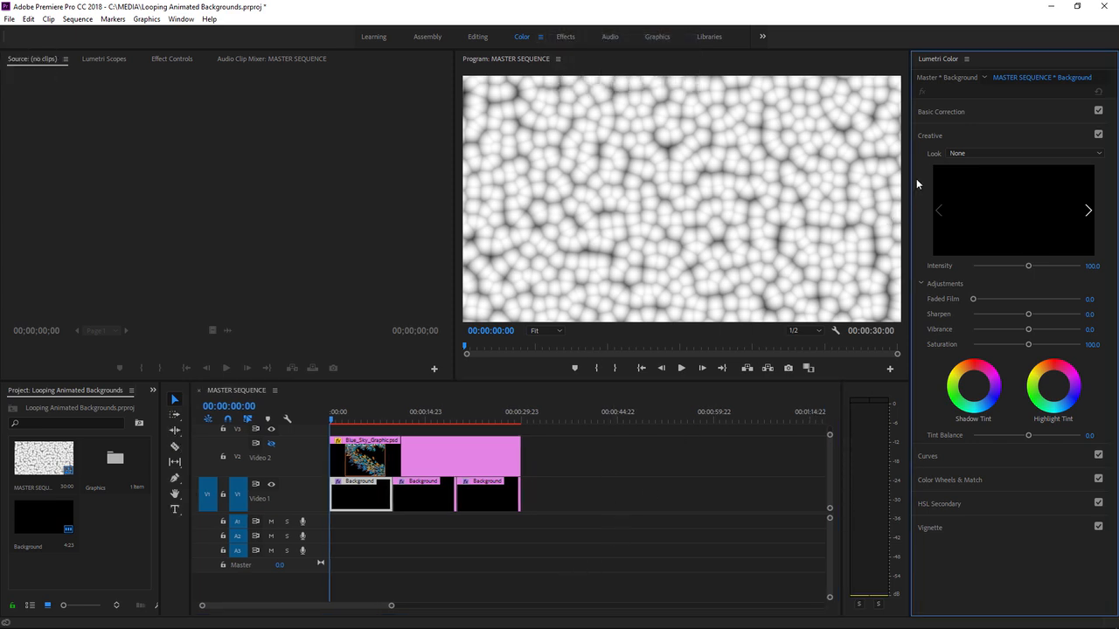
pyautogui.click(954, 117)
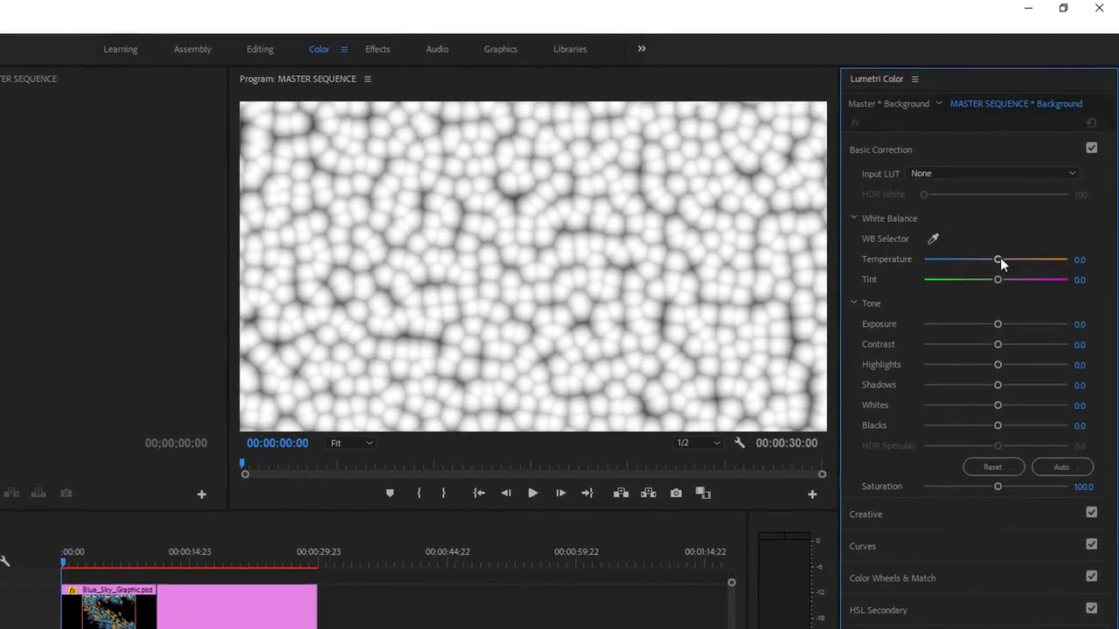
pyautogui.moveTo(999, 260); pyautogui.dragTo(941, 260)
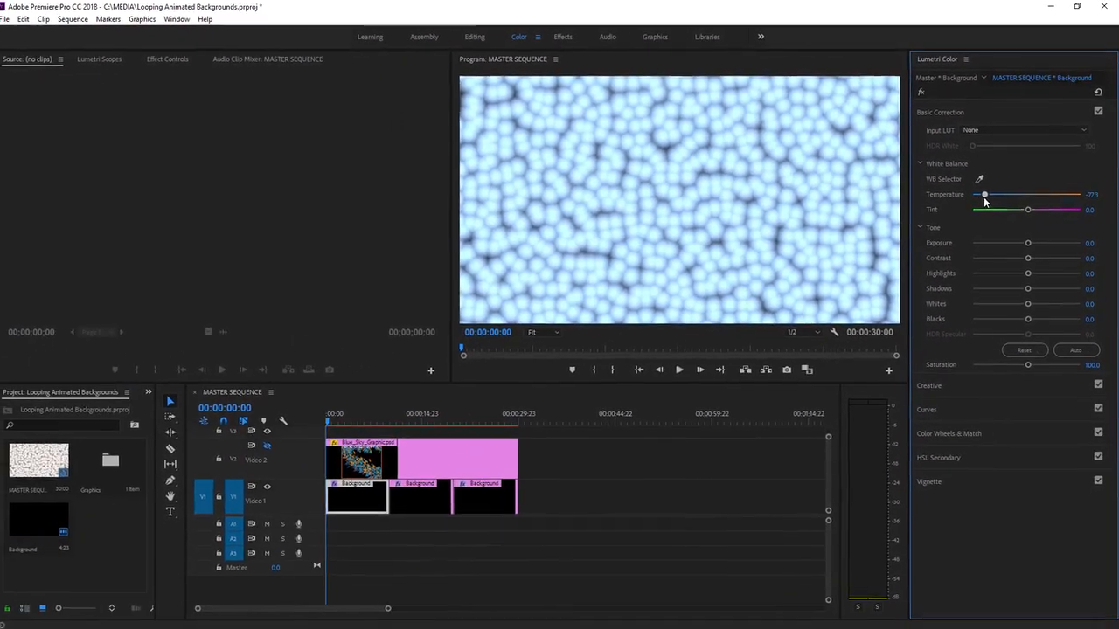
# - Show the first Background clip's effect settings, expand Lumetri Basic Correction and start keyframing Temperature at the clip start
pyautogui.click(173, 59)
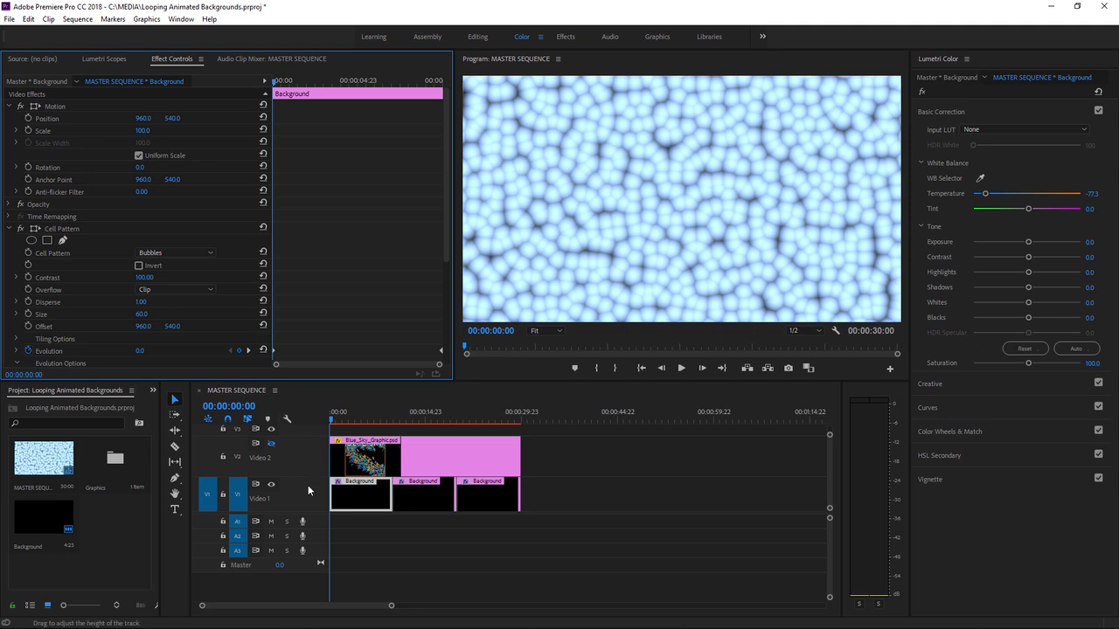
pyautogui.click(352, 498)
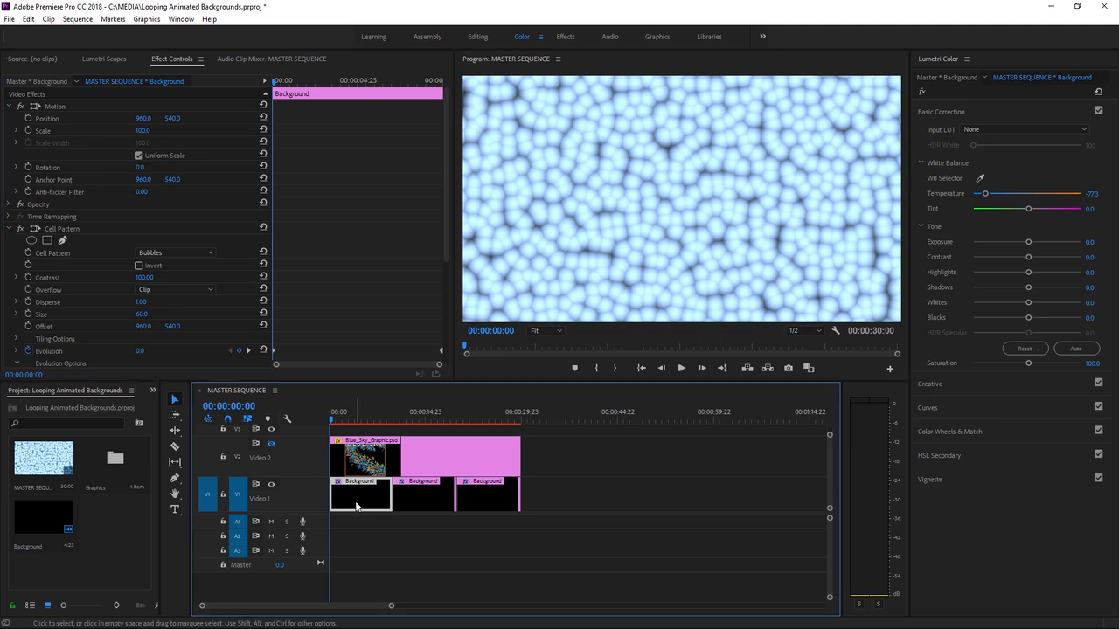
pyautogui.click(9, 229)
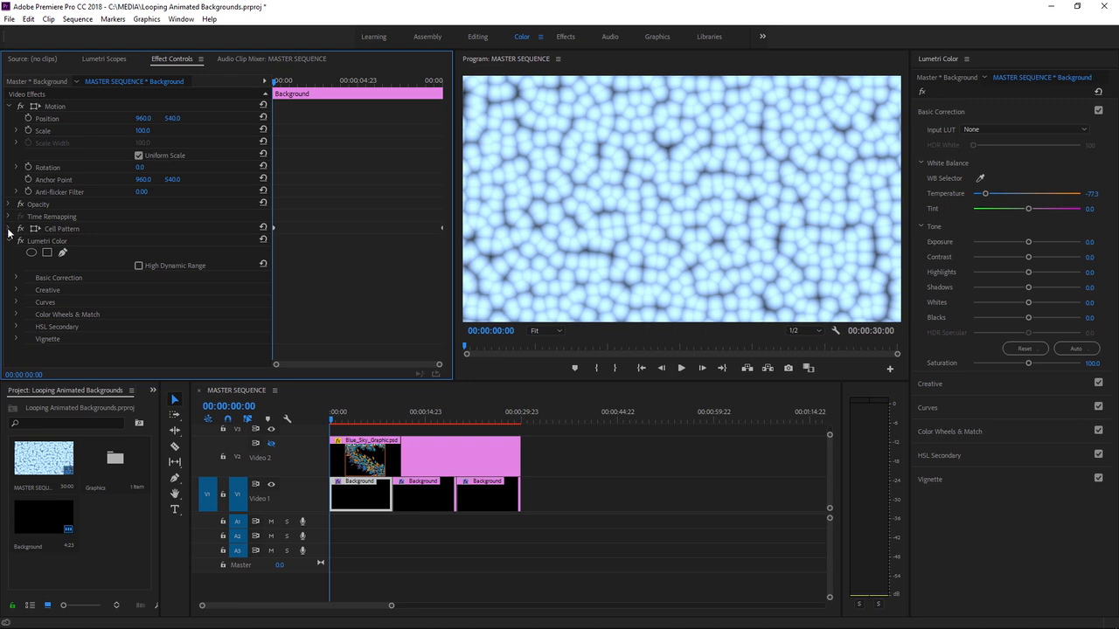
pyautogui.click(15, 278)
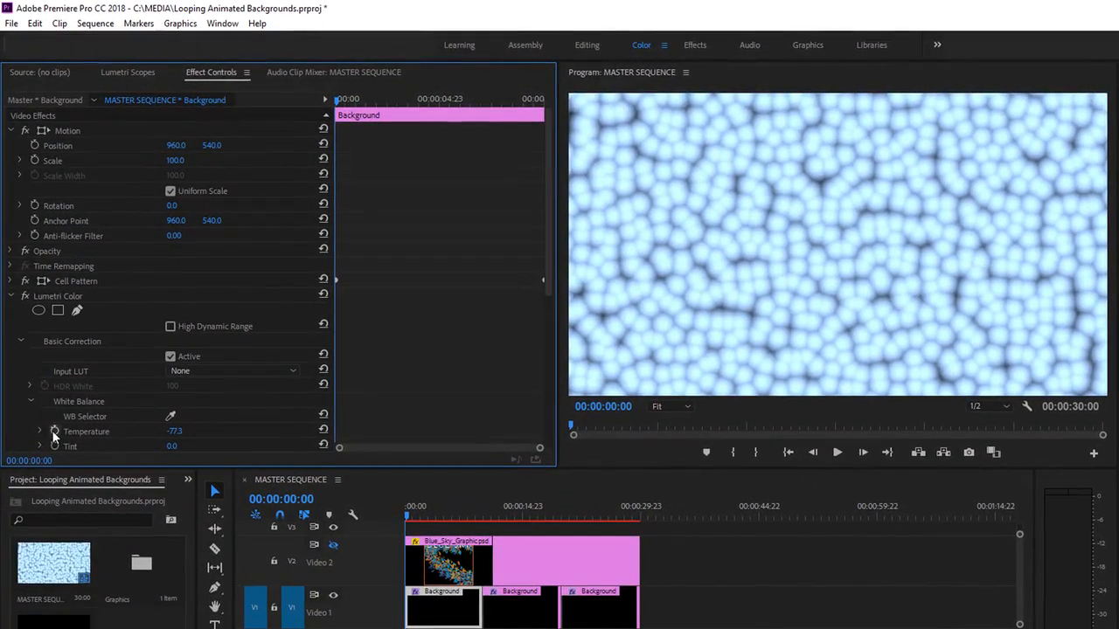
pyautogui.click(53, 431)
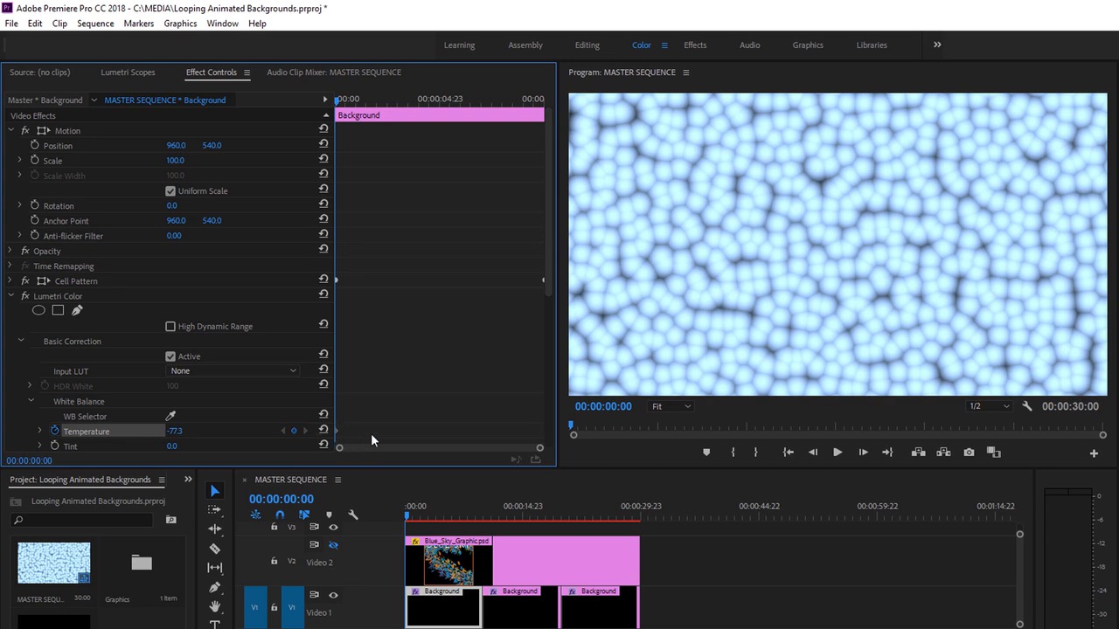
# - Add a Temperature keyframe with the unchanged -77.3 value to the first Background clip at 00:00:10:00
pyautogui.click(395, 486)
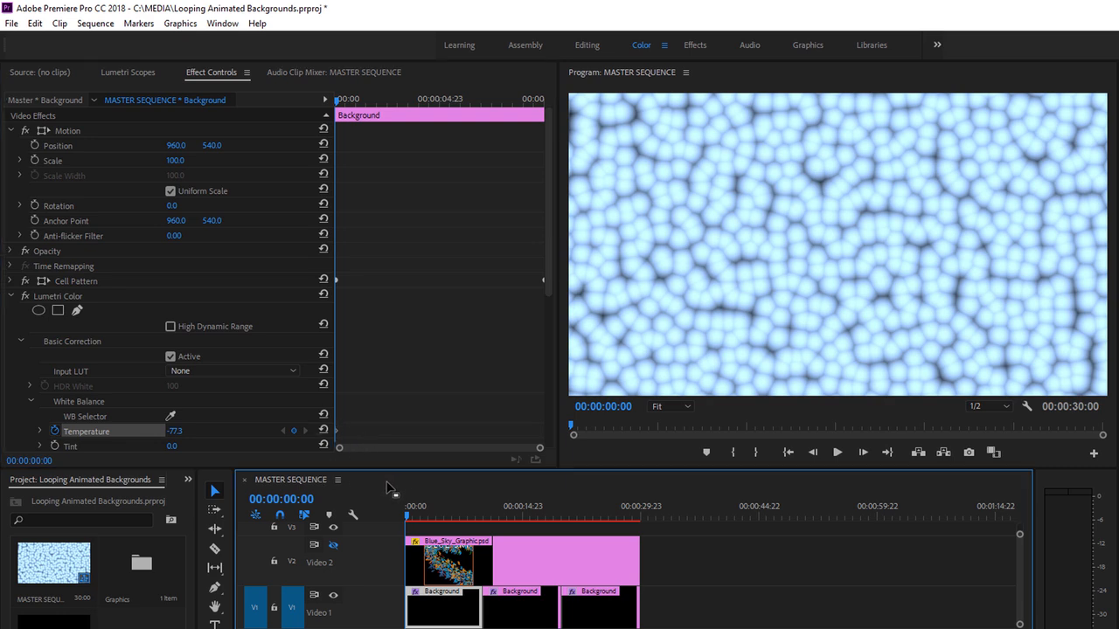
pyautogui.press('Down')
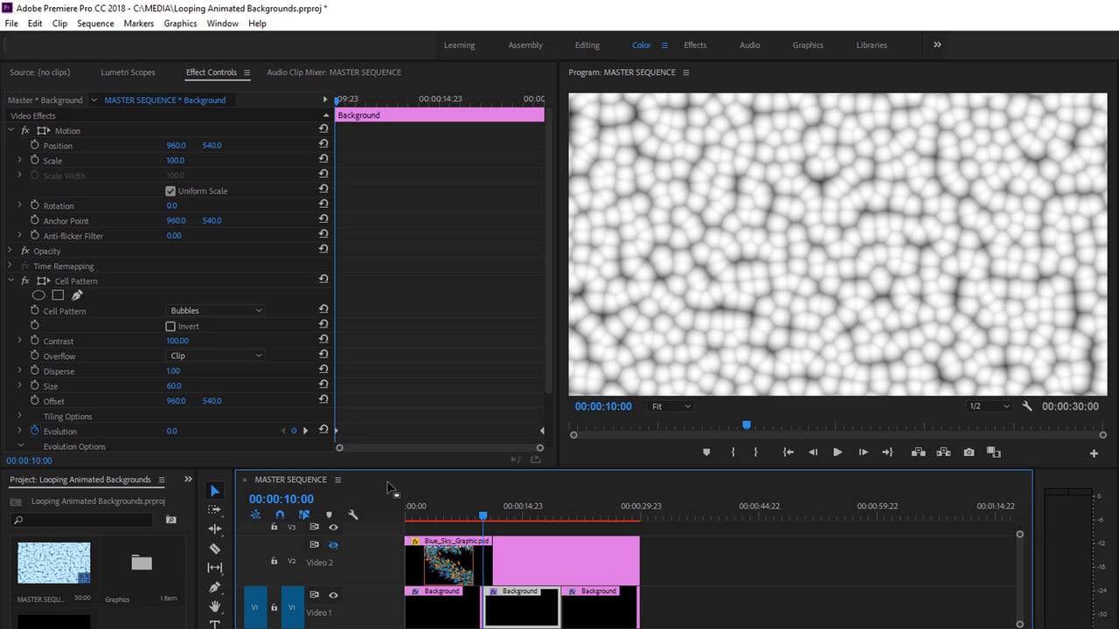
pyautogui.click(96, 24)
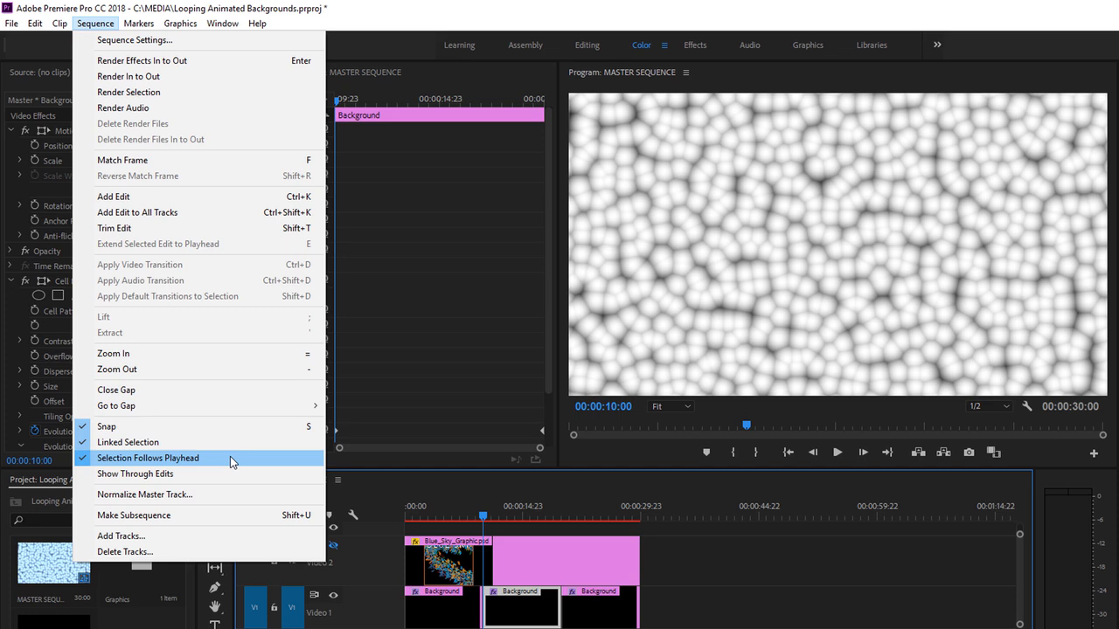
pyautogui.click(95, 22)
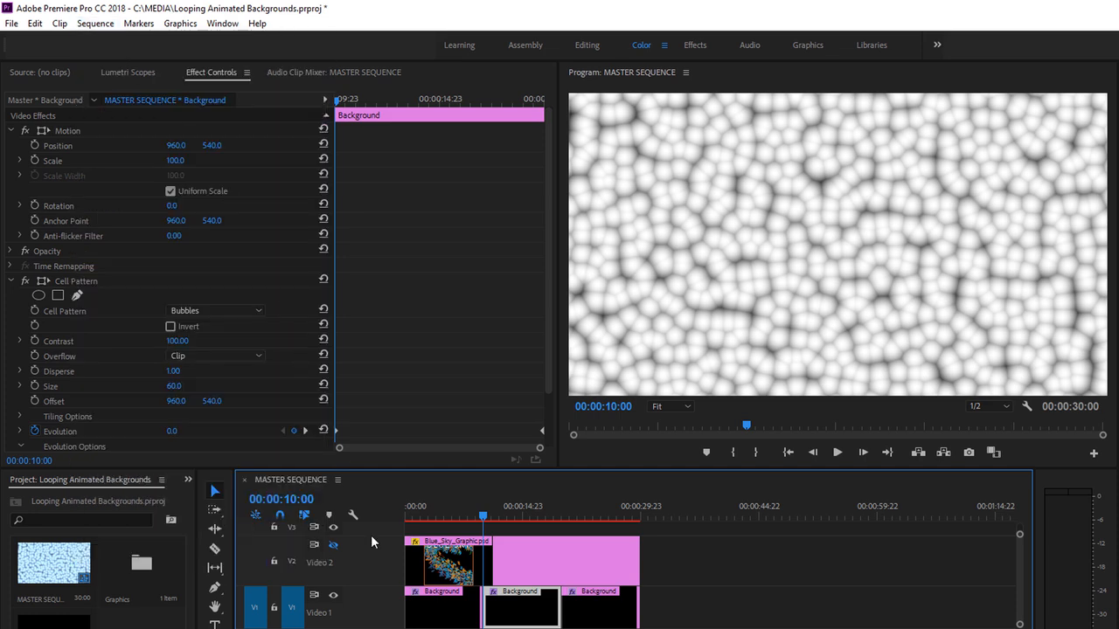
pyautogui.click(444, 622)
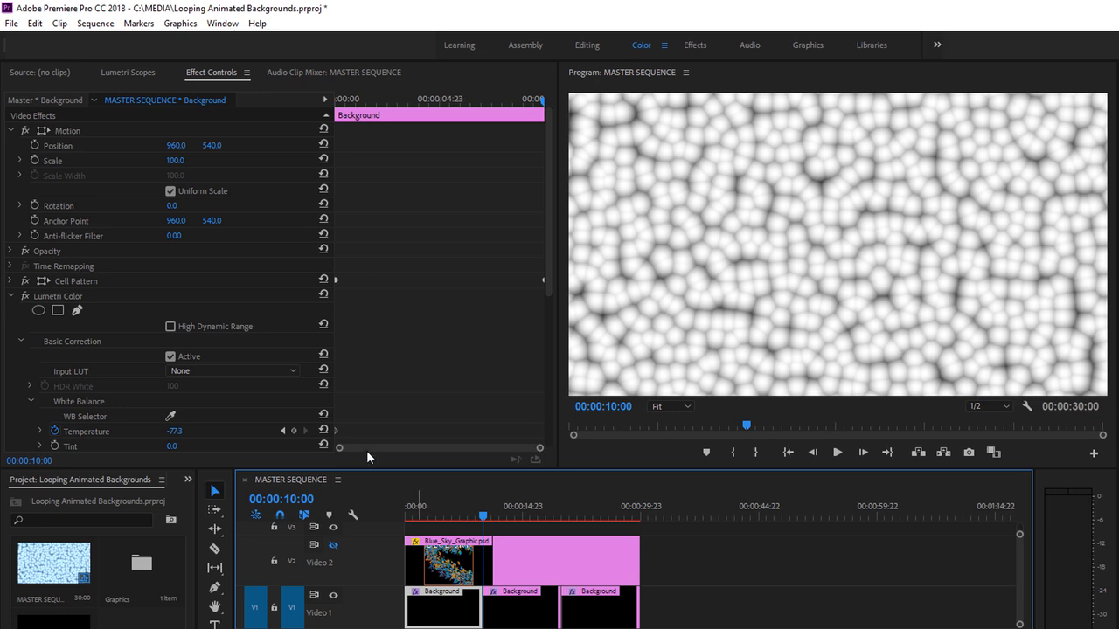
pyautogui.click(294, 431)
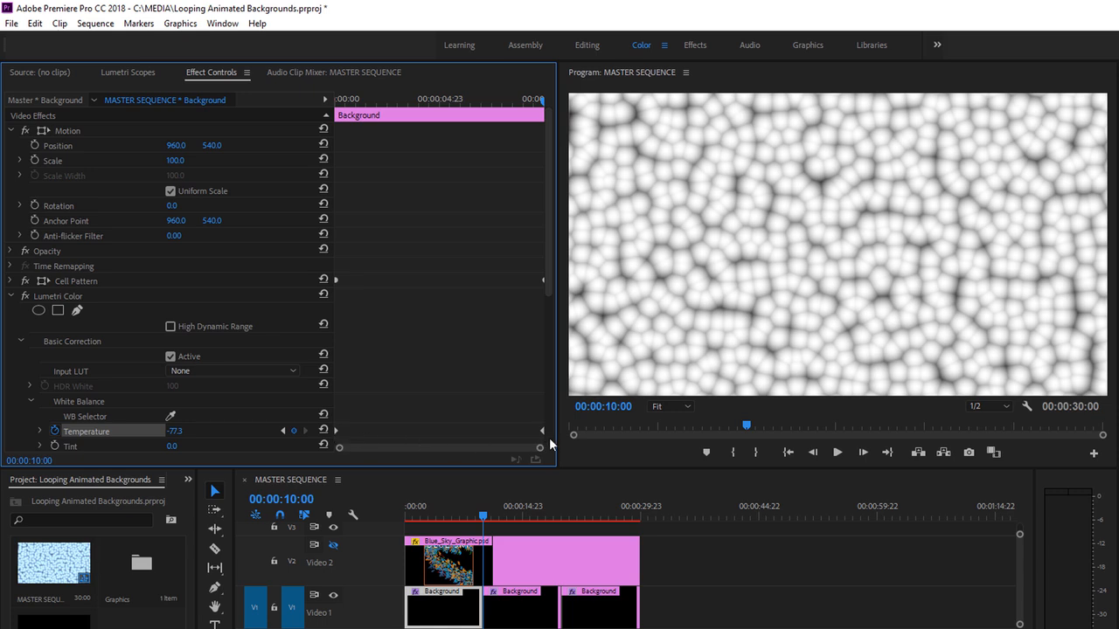
# - Set the first Background clip's Temperature to 69.7 at 00:00:04:11, and scrub from the start into the second clip to preview the color change
pyautogui.click(442, 519)
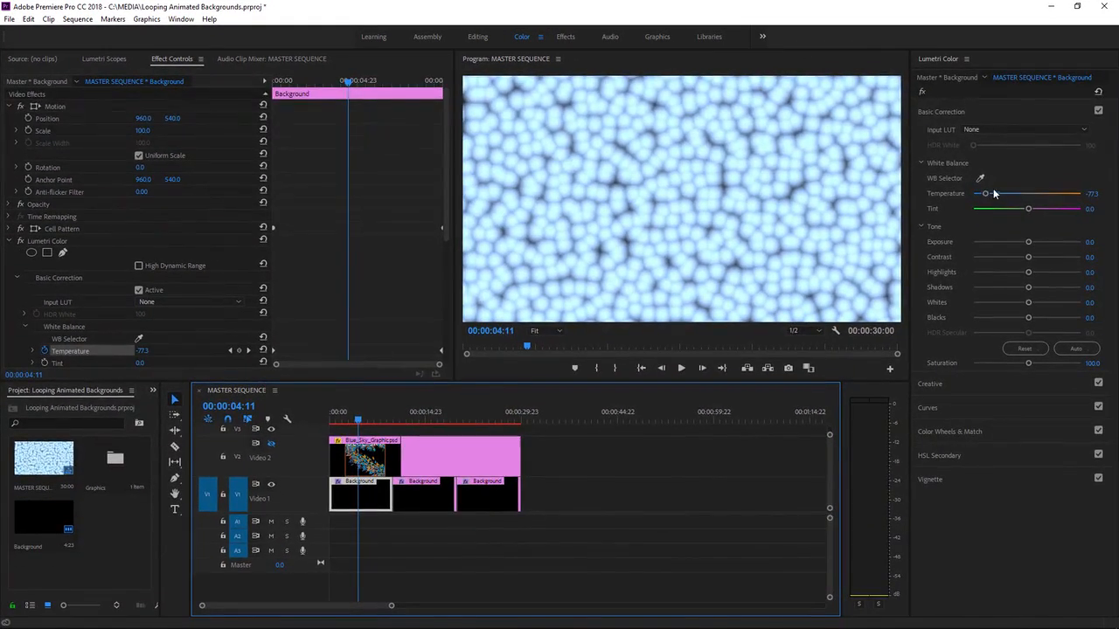
pyautogui.click(985, 195)
pyautogui.moveTo(985, 194); pyautogui.dragTo(1064, 203)
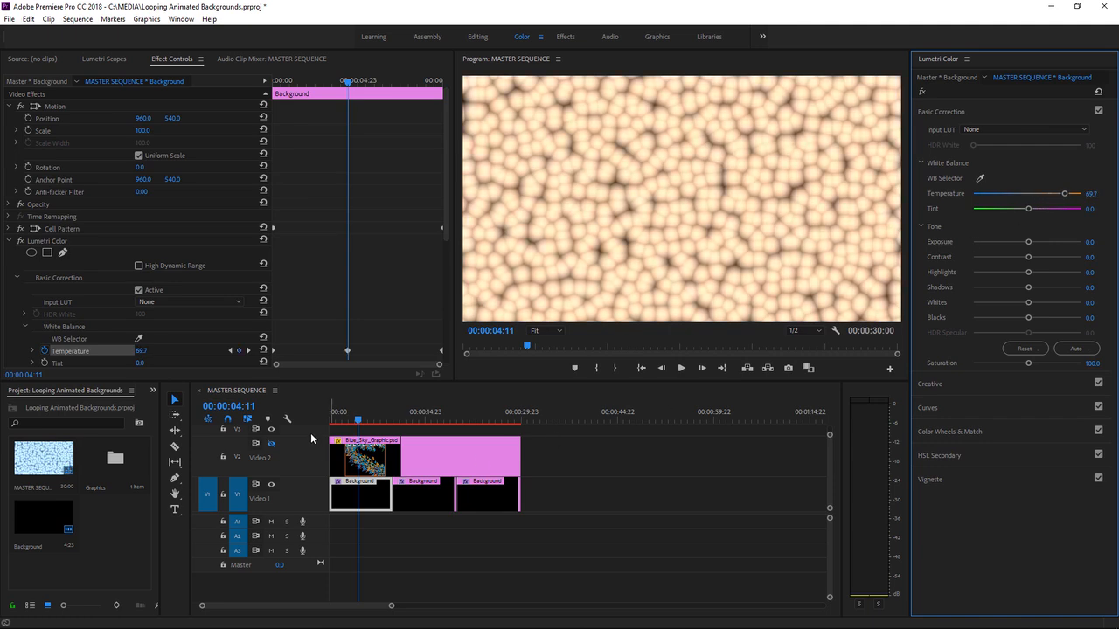
pyautogui.click(329, 421)
pyautogui.moveTo(329, 420); pyautogui.dragTo(412, 440)
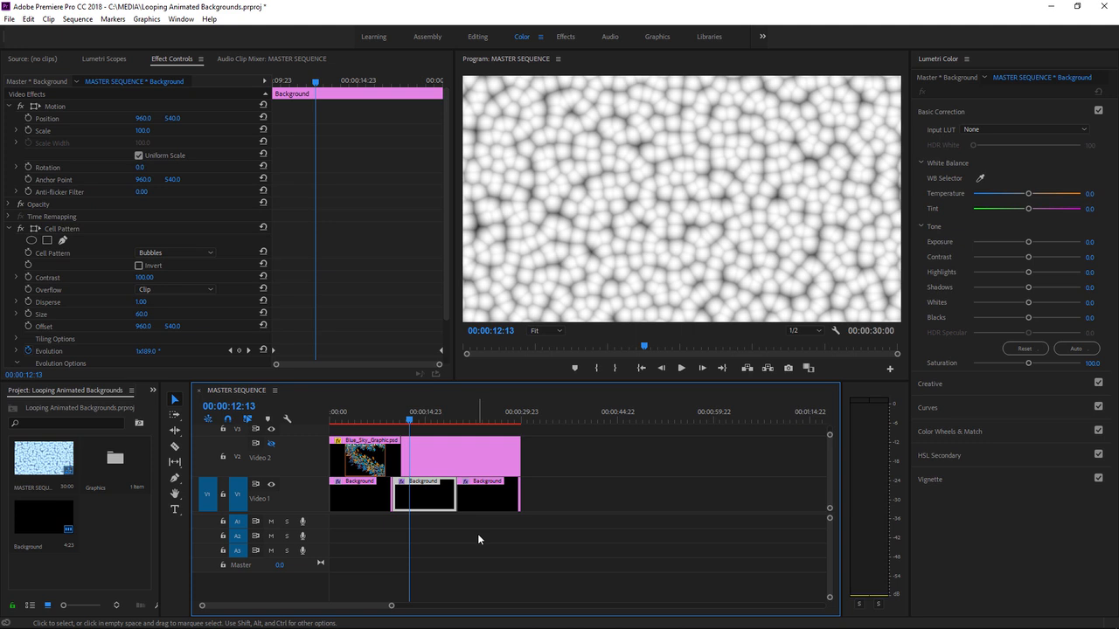
# - Delete the second and third Background clips and replace them with two copies of the color-animated first clip on V1
pyautogui.moveTo(546, 490); pyautogui.dragTo(428, 490)
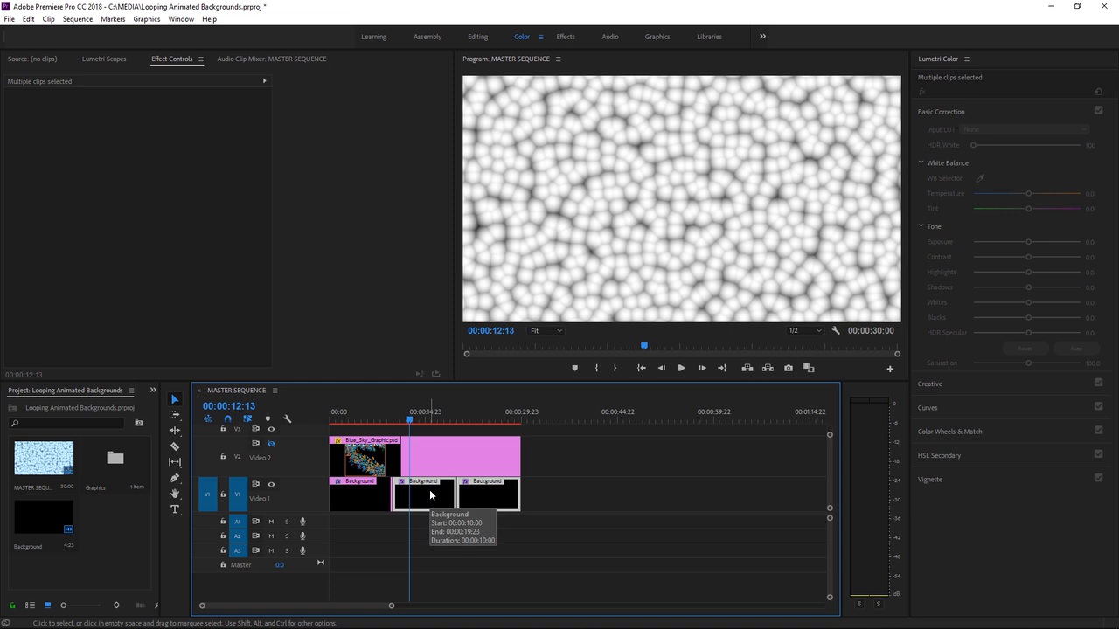
pyautogui.press('Delete')
pyautogui.click(357, 503)
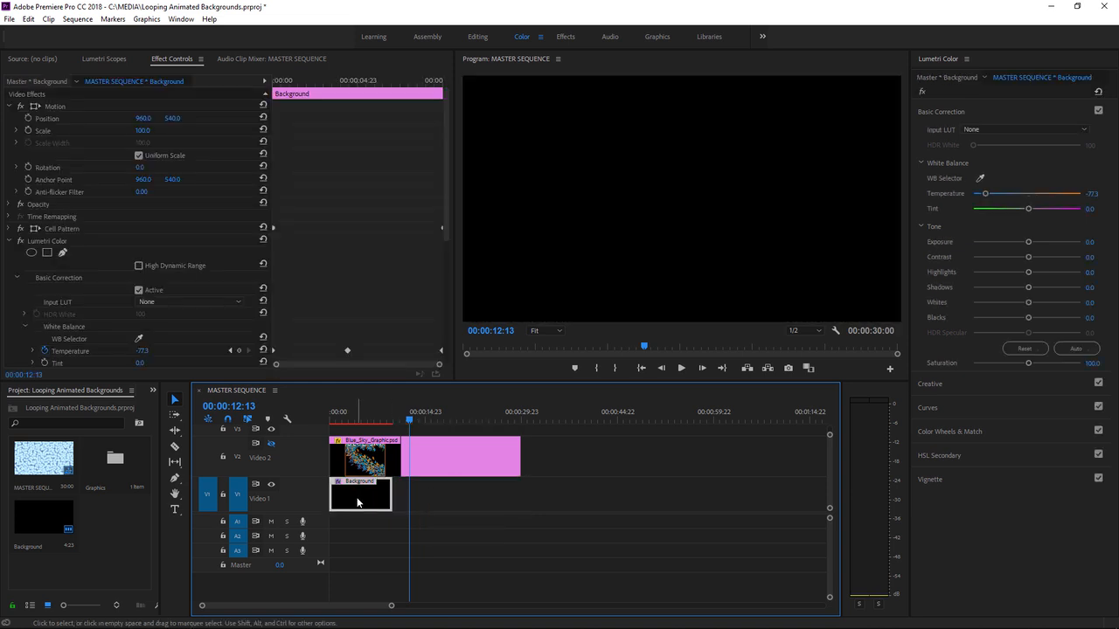
pyautogui.click(359, 417)
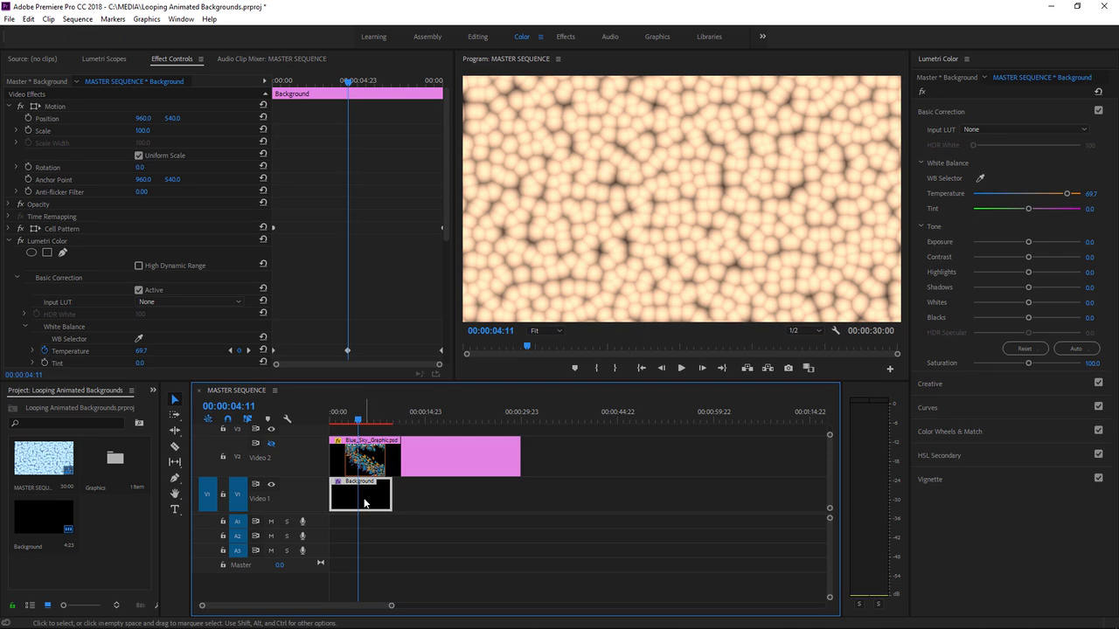
pyautogui.moveTo(420, 499); pyautogui.dragTo(483, 504)
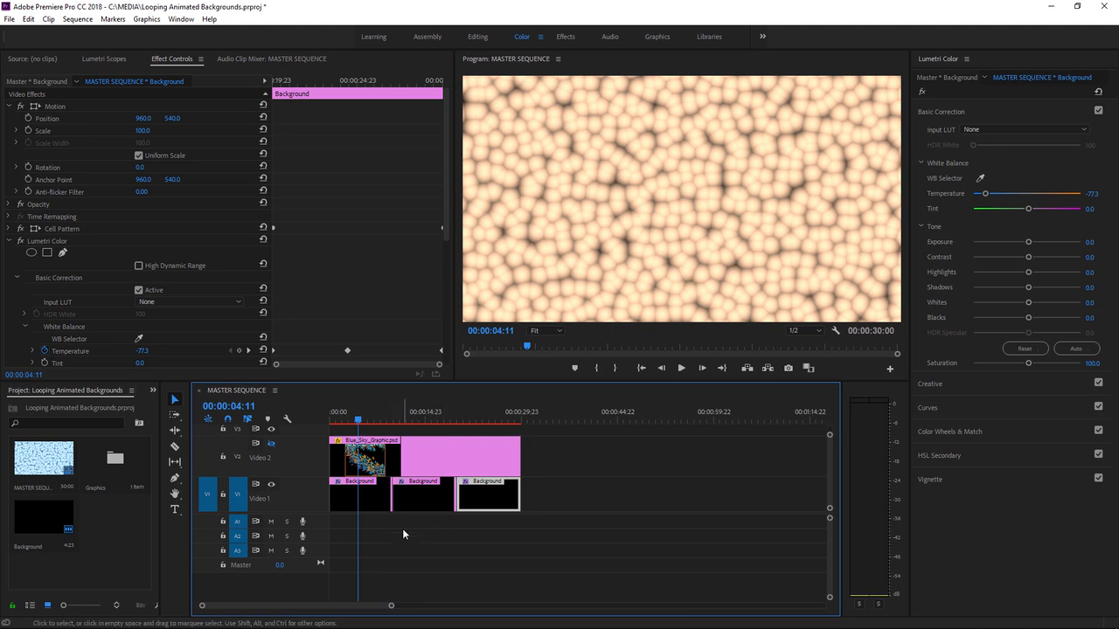
# - Scrub the playhead to 00:00:04:20 and make video track V2 visible to show the Blue Sky graphic over the background
pyautogui.moveTo(358, 421)
pyautogui.mouseDown()
pyautogui.moveTo(497, 430)
pyautogui.moveTo(360, 428)
pyautogui.mouseUp()
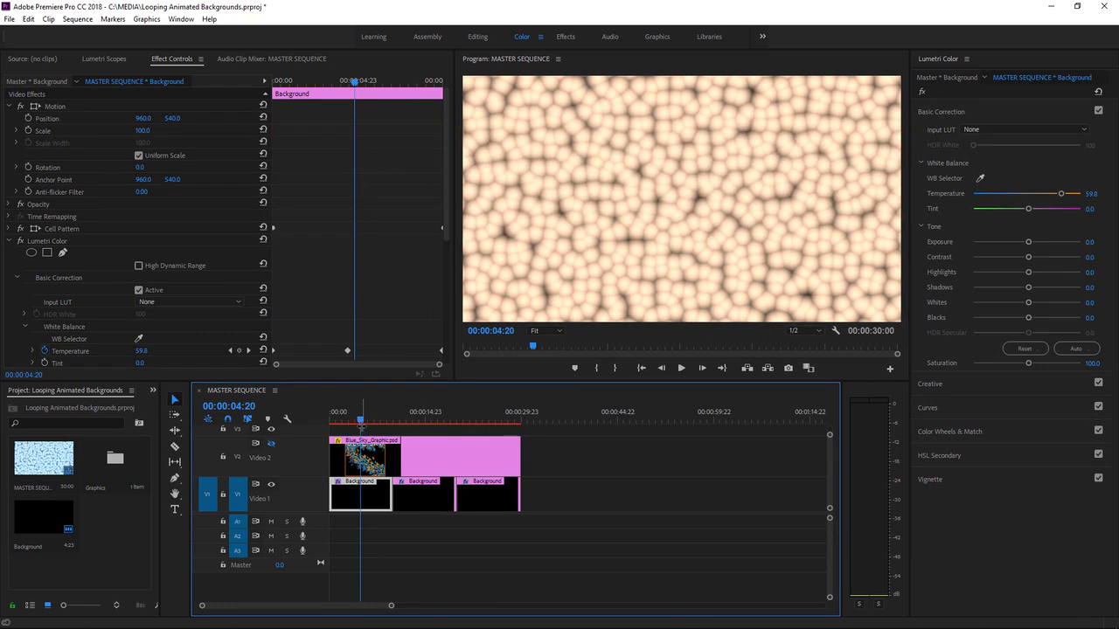
pyautogui.click(272, 444)
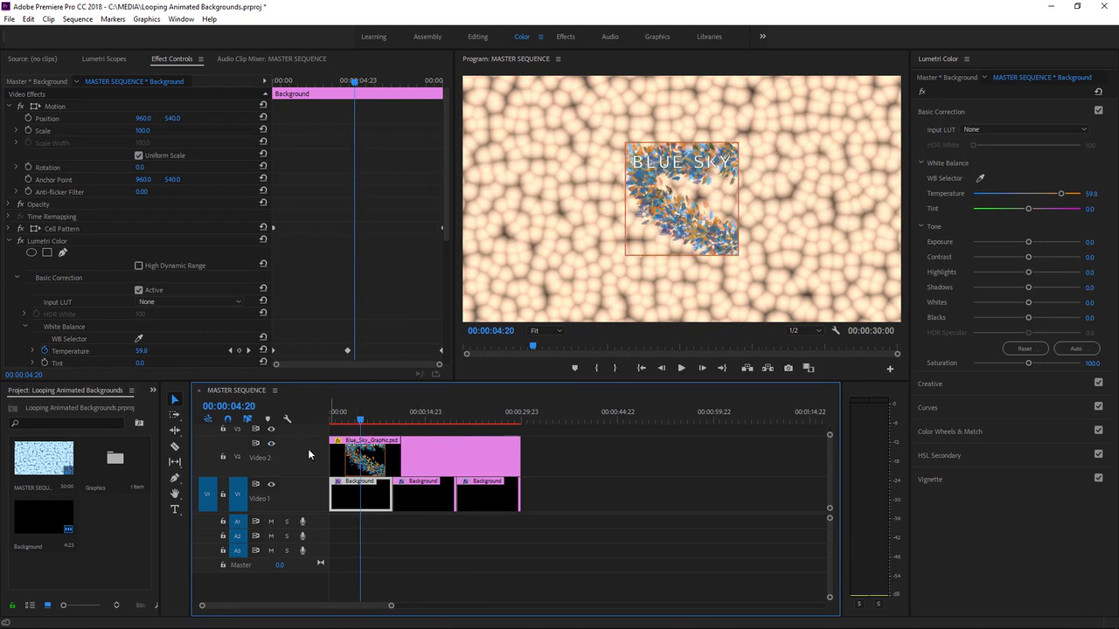